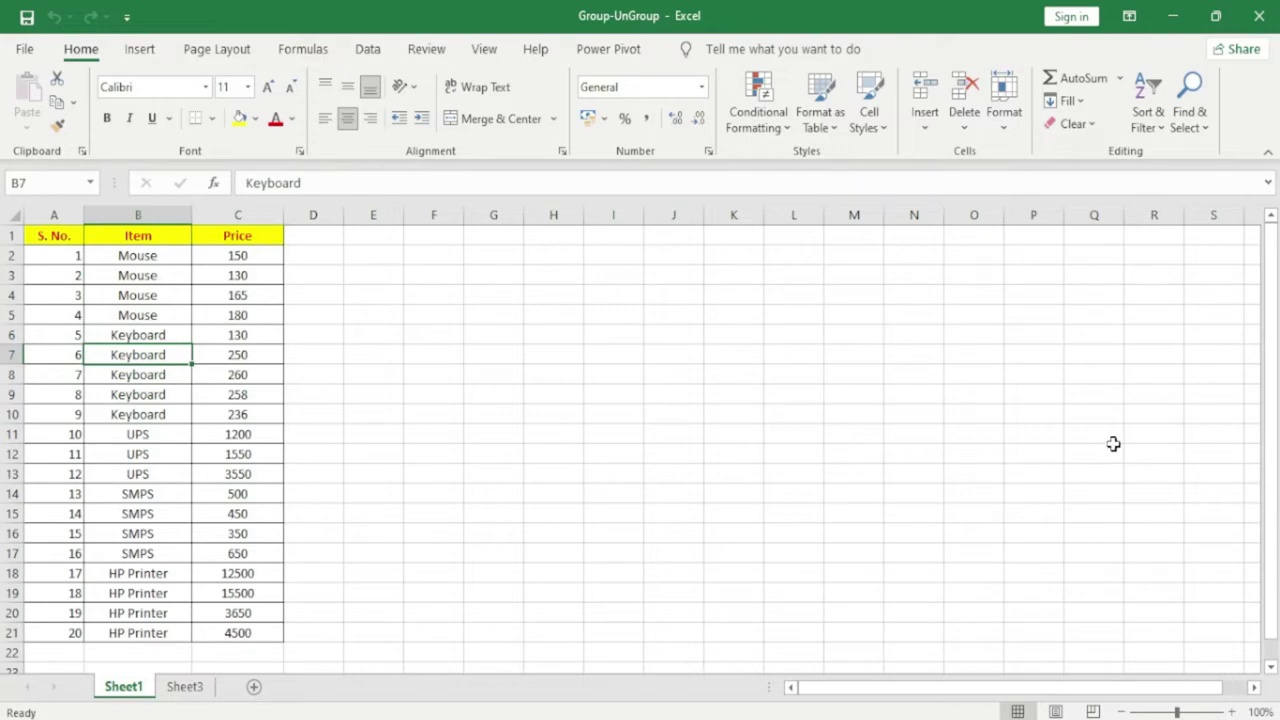
Switch the ribbon to the Data tab to reach the outline tools
{"action": "left_click", "coordinate": [376, 55]}
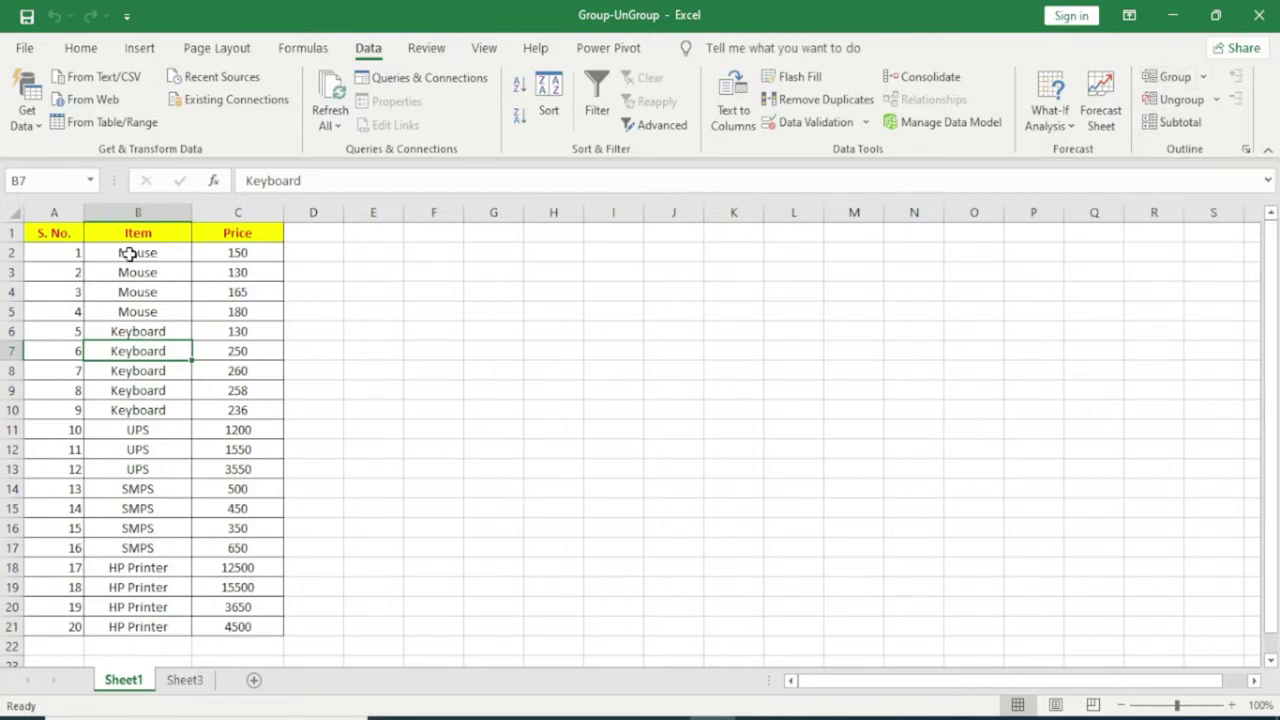
Select A2:C4, the first three Mouse rows across S. No., Item and Price
{"action": "left_click_drag", "start_coordinate": [128, 254], "coordinate": [131, 604]}
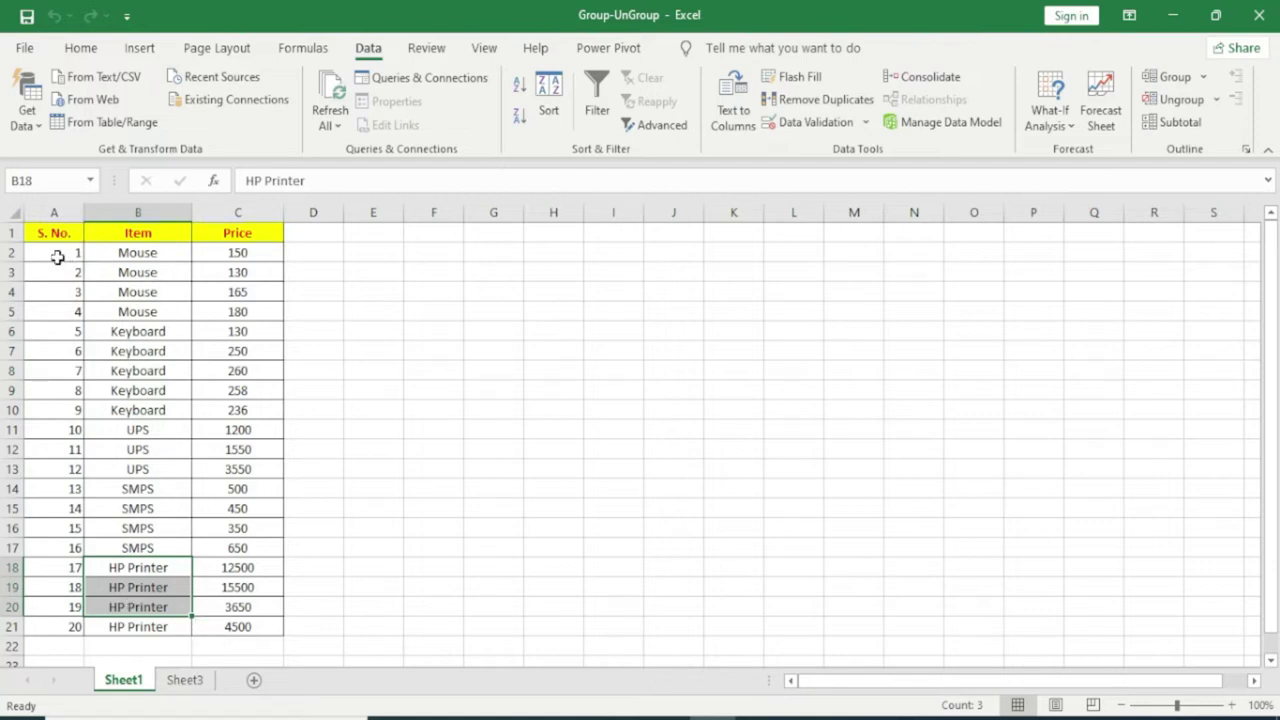
{"action": "left_click_drag", "start_coordinate": [50, 255], "coordinate": [229, 291]}
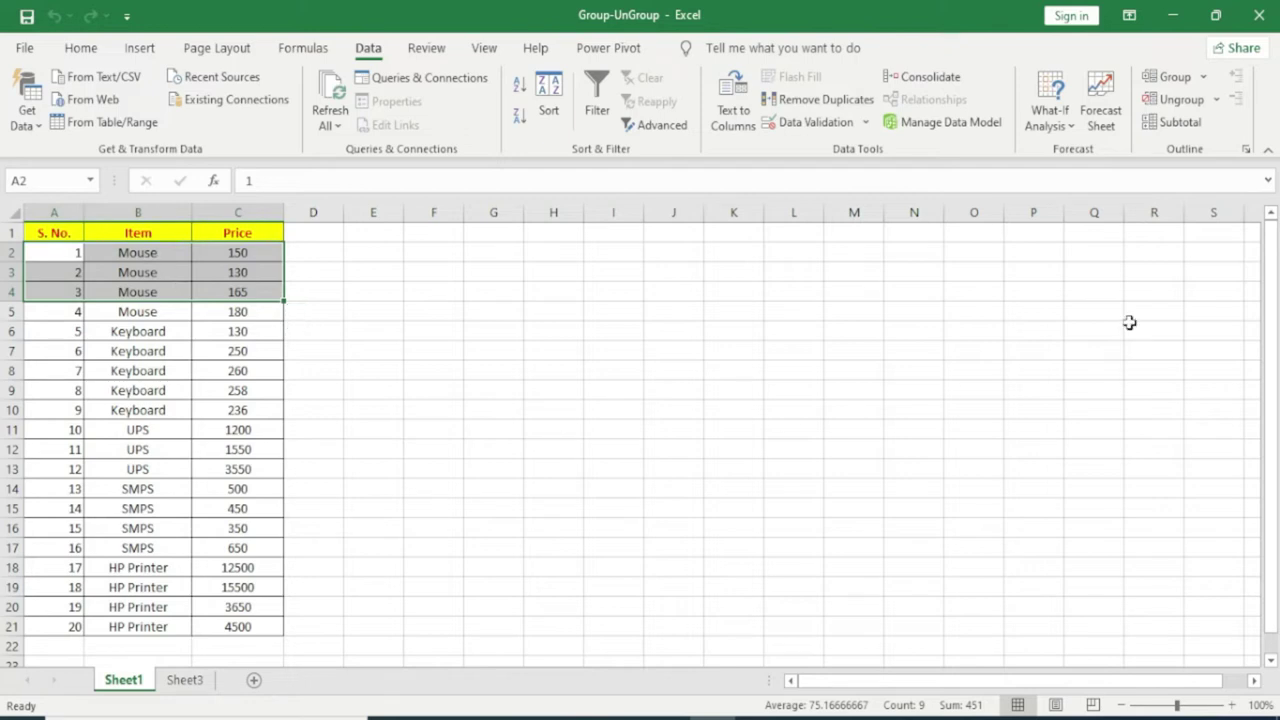
Group rows 2–4 by rows, then collapse and re-expand the Mouse group
{"action": "left_click", "coordinate": [1168, 78]}
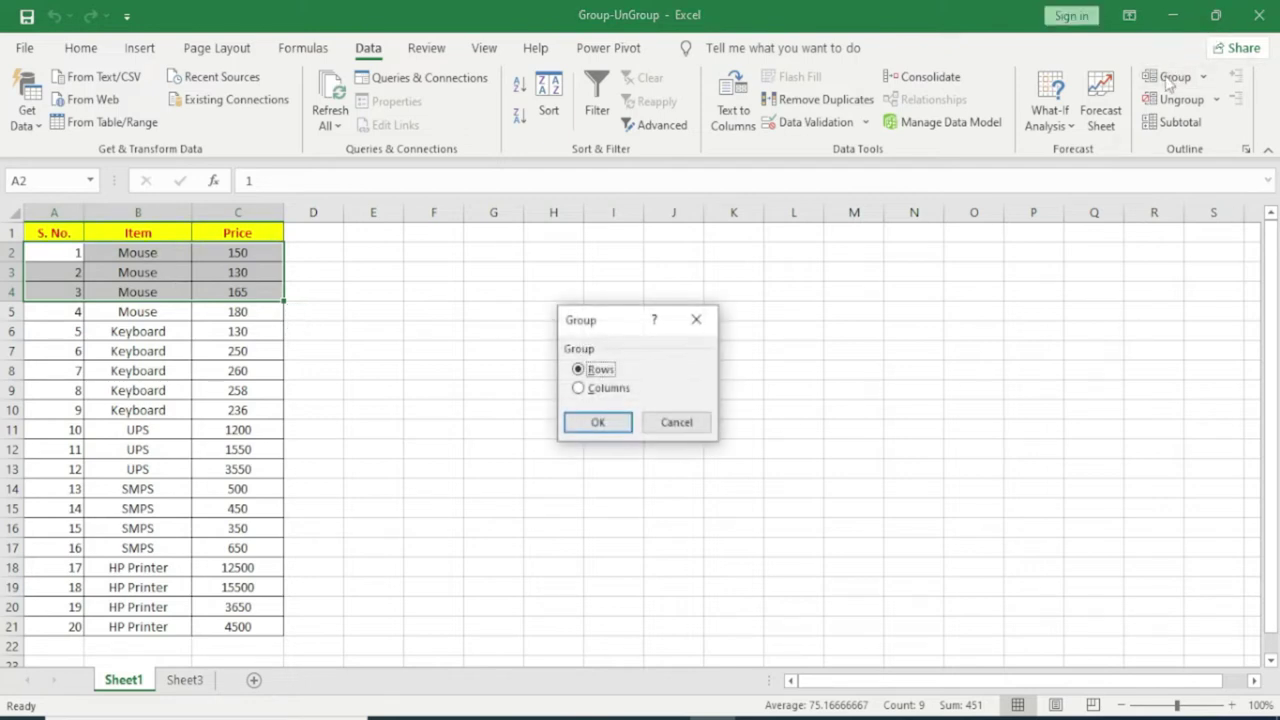
{"action": "left_click_drag", "start_coordinate": [616, 318], "coordinate": [632, 292]}
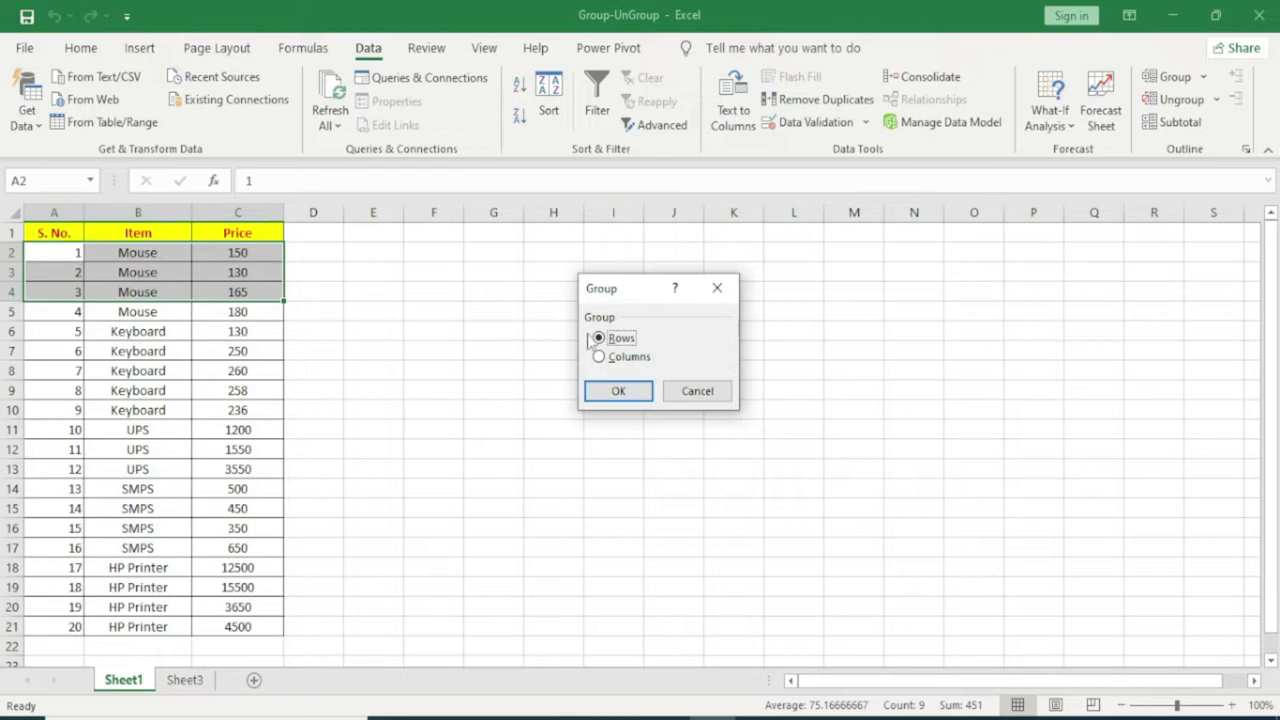
{"action": "left_click", "coordinate": [618, 391]}
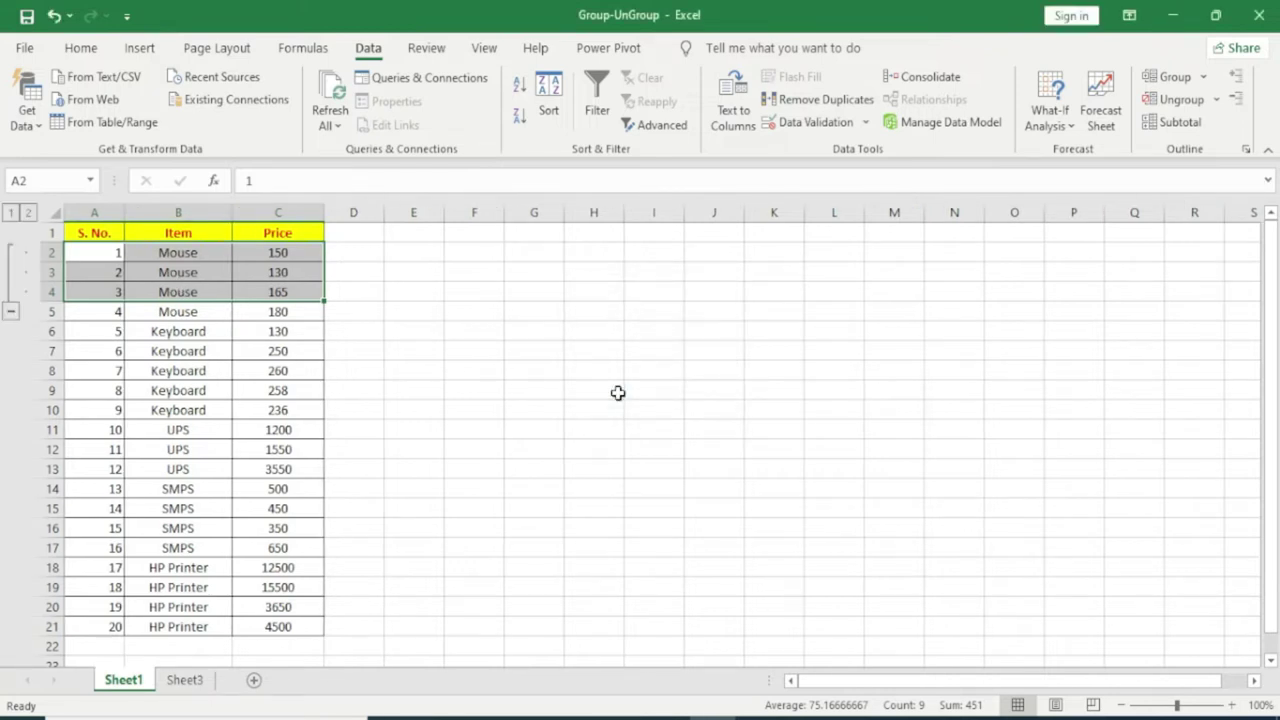
{"action": "left_click", "coordinate": [11, 314]}
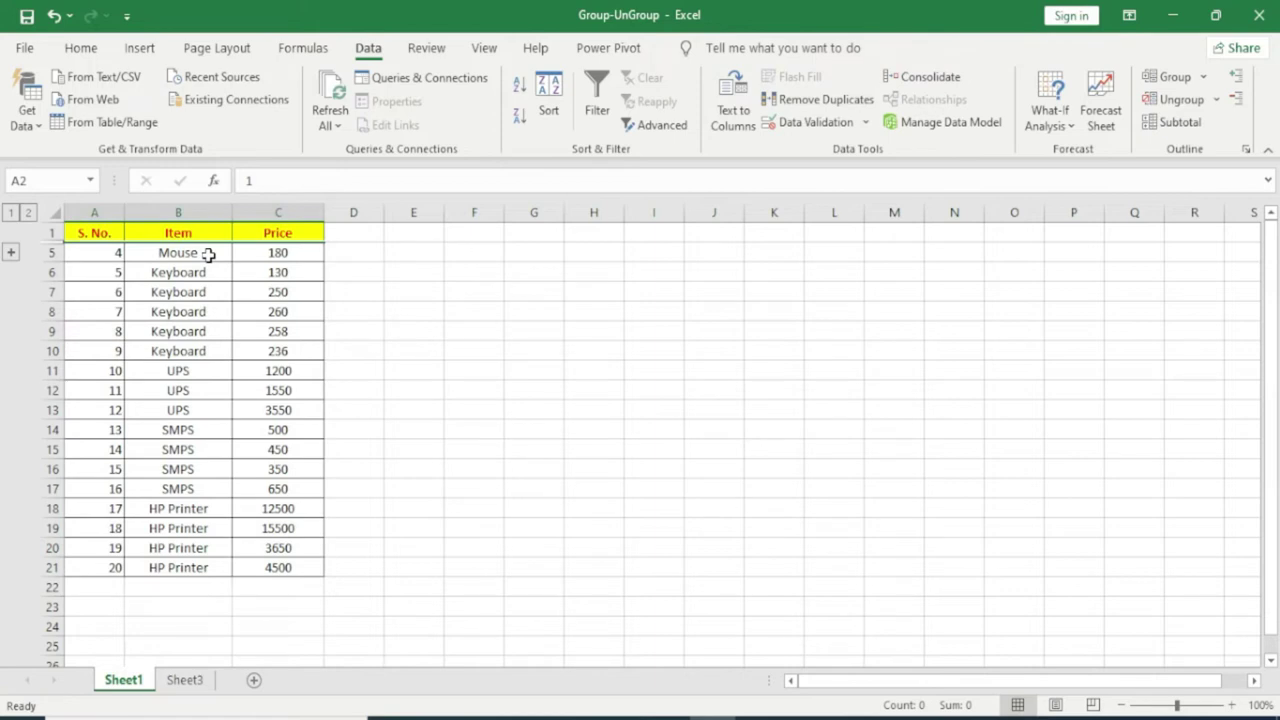
{"action": "left_click", "coordinate": [11, 252]}
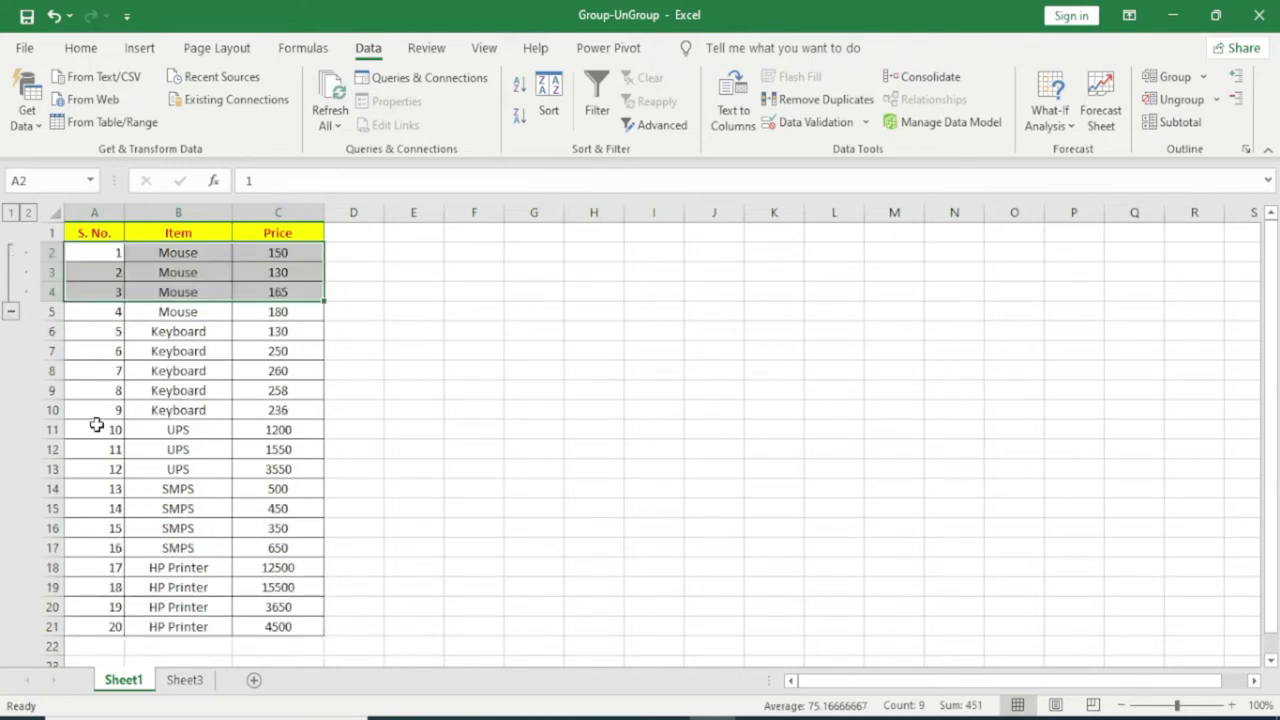
Ungroup the rows 2–4 Mouse group
{"action": "left_click", "coordinate": [1172, 104]}
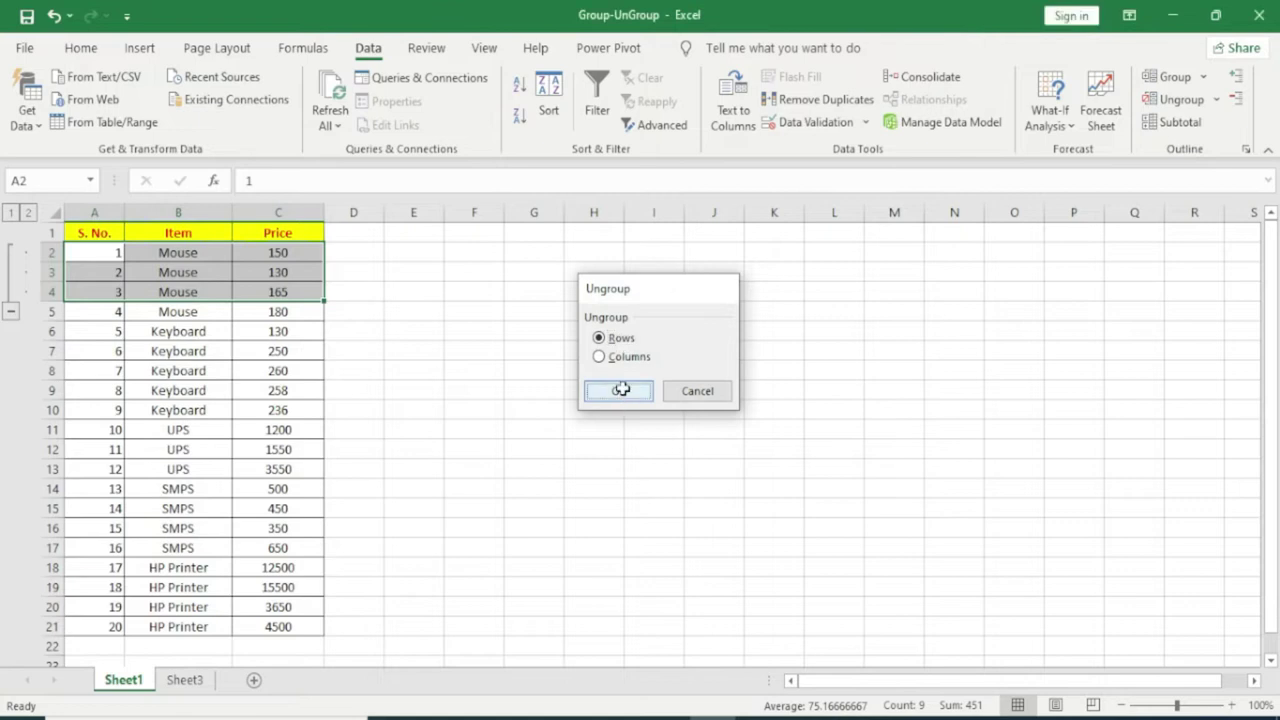
{"action": "left_click", "coordinate": [621, 390]}
{"action": "left_click", "coordinate": [622, 388]}
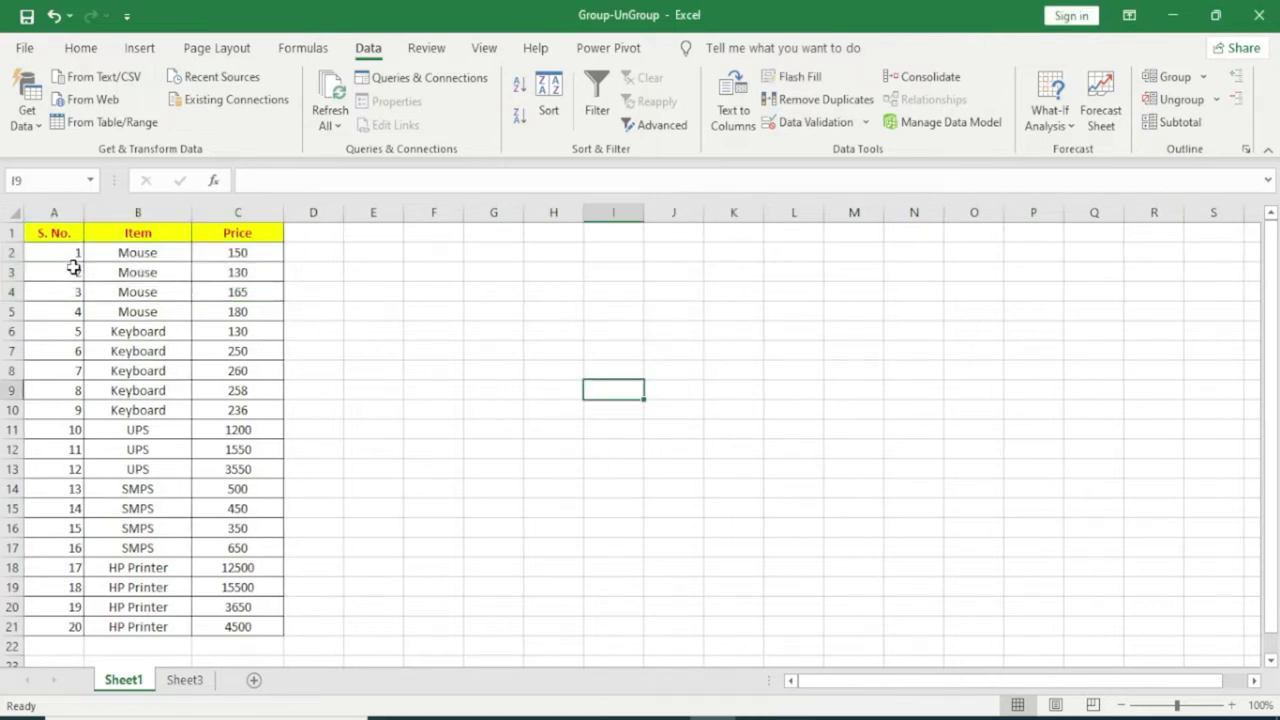
Group A2:C5 by rows, then test collapsing and expanding the four Mouse rows
{"action": "left_click_drag", "start_coordinate": [63, 251], "coordinate": [237, 311]}
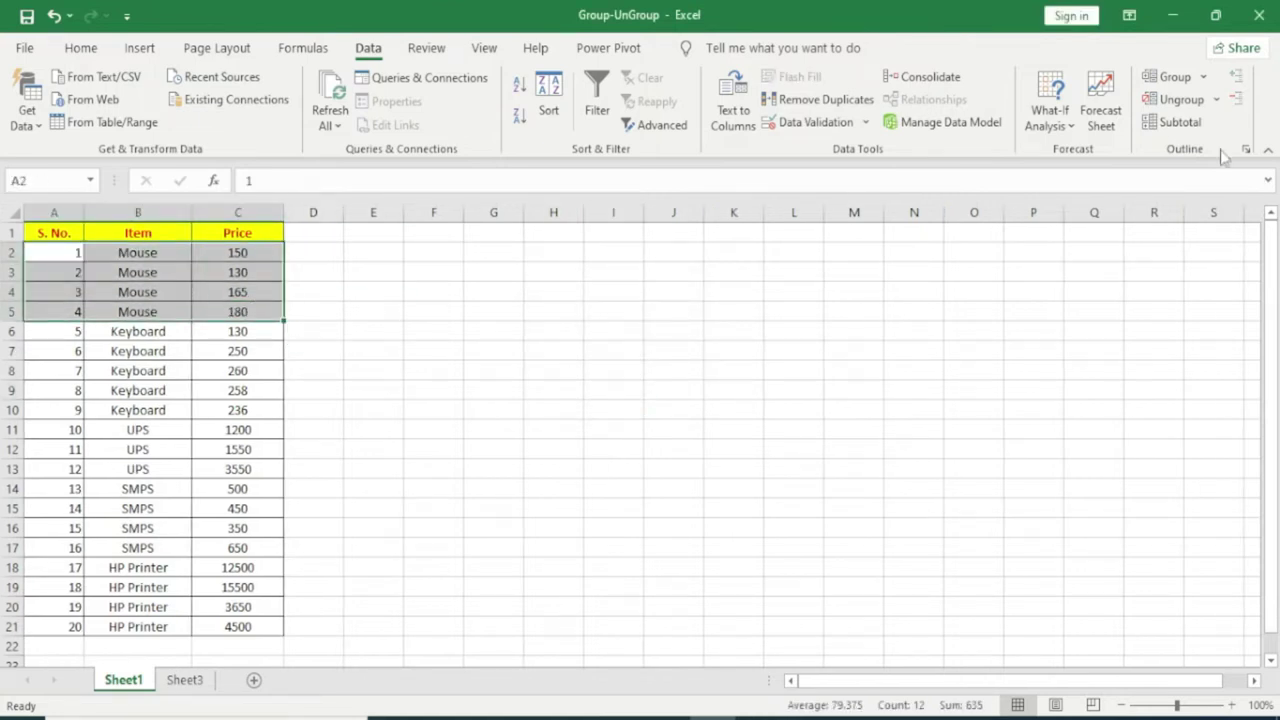
{"action": "left_click", "coordinate": [1176, 80]}
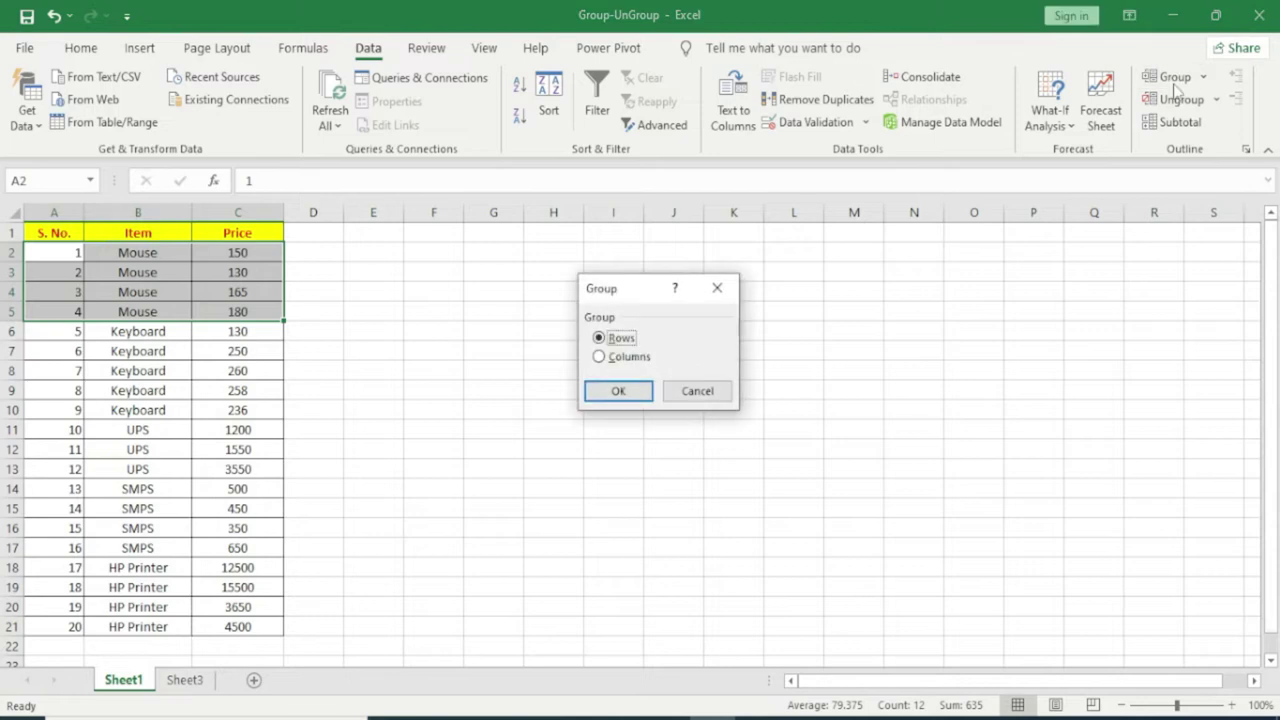
{"action": "left_click", "coordinate": [608, 391]}
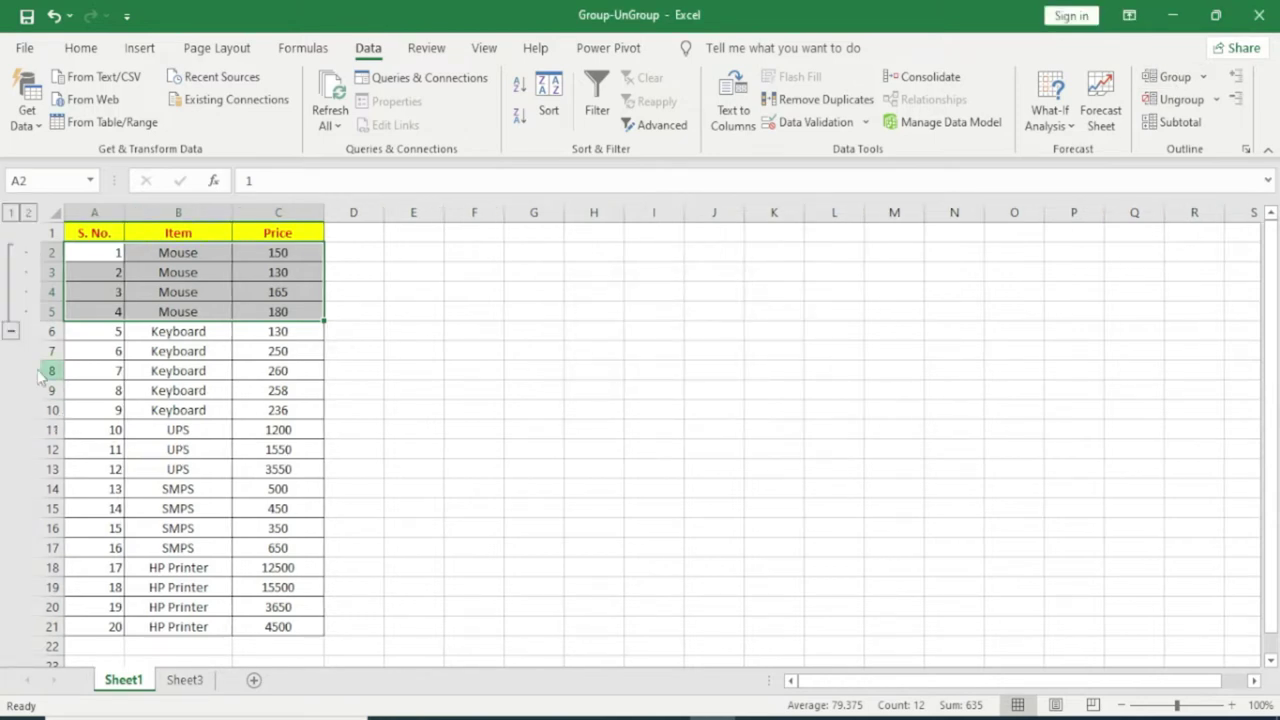
{"action": "left_click", "coordinate": [11, 333]}
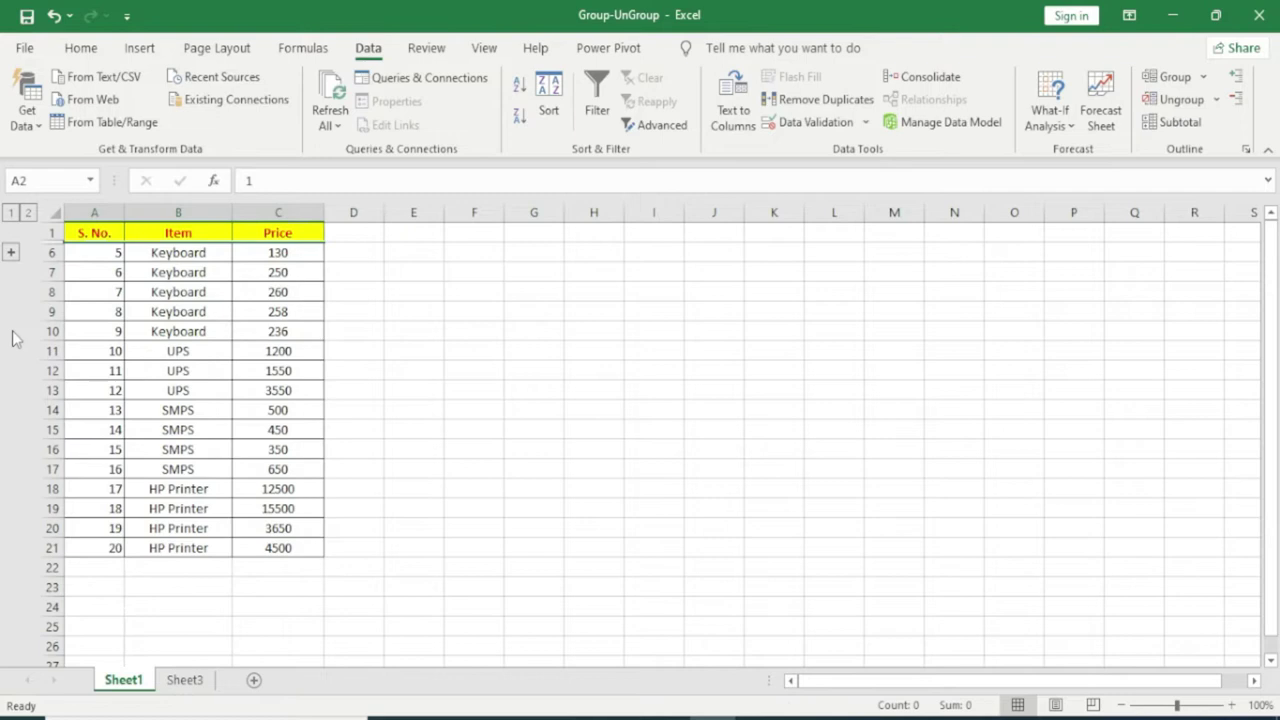
{"action": "left_click", "coordinate": [11, 252]}
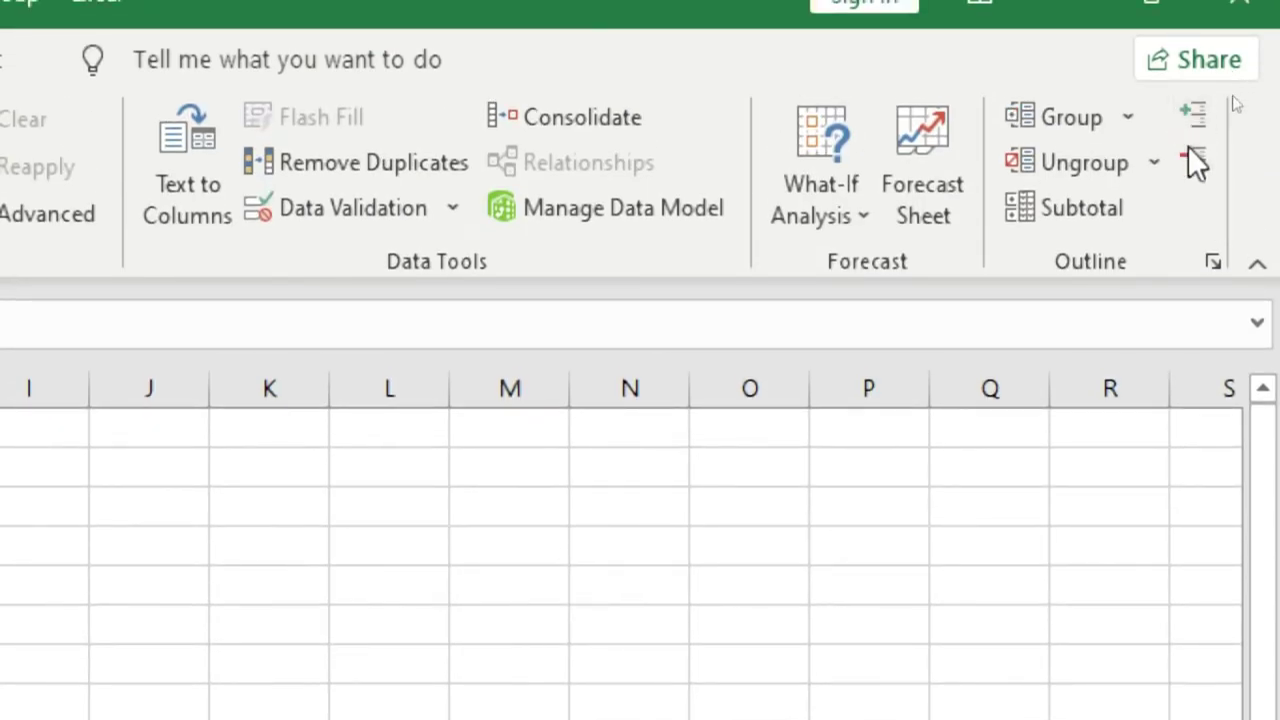
{"action": "left_click", "coordinate": [1193, 157]}
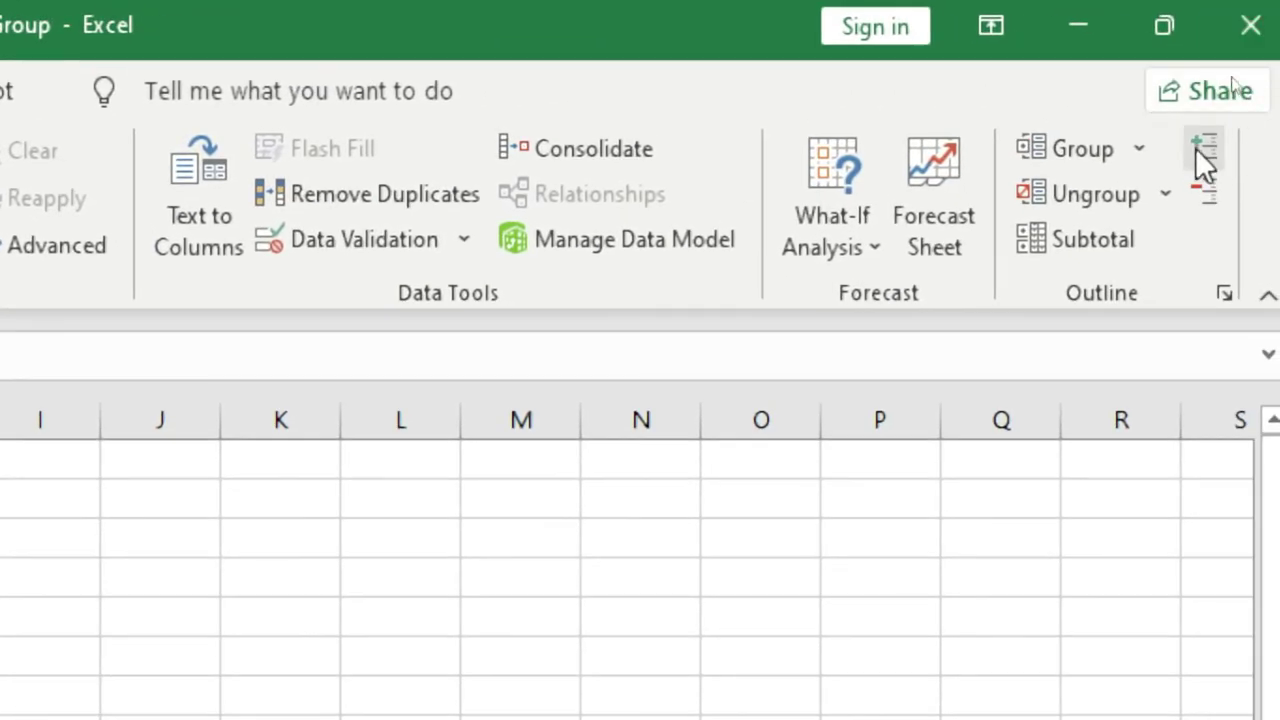
{"action": "left_click", "coordinate": [1195, 150]}
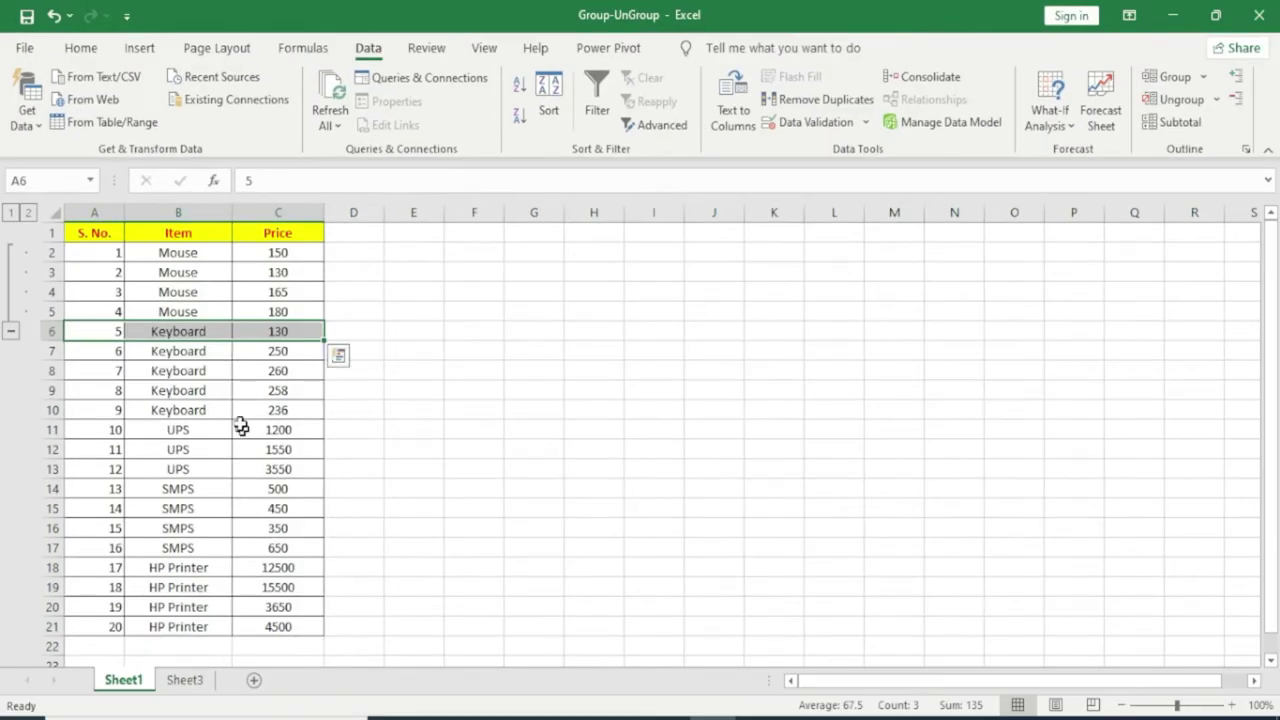
Group UPS rows 11–13 by rows, then collapse both the UPS and Mouse groups
{"action": "left_click", "coordinate": [238, 393]}
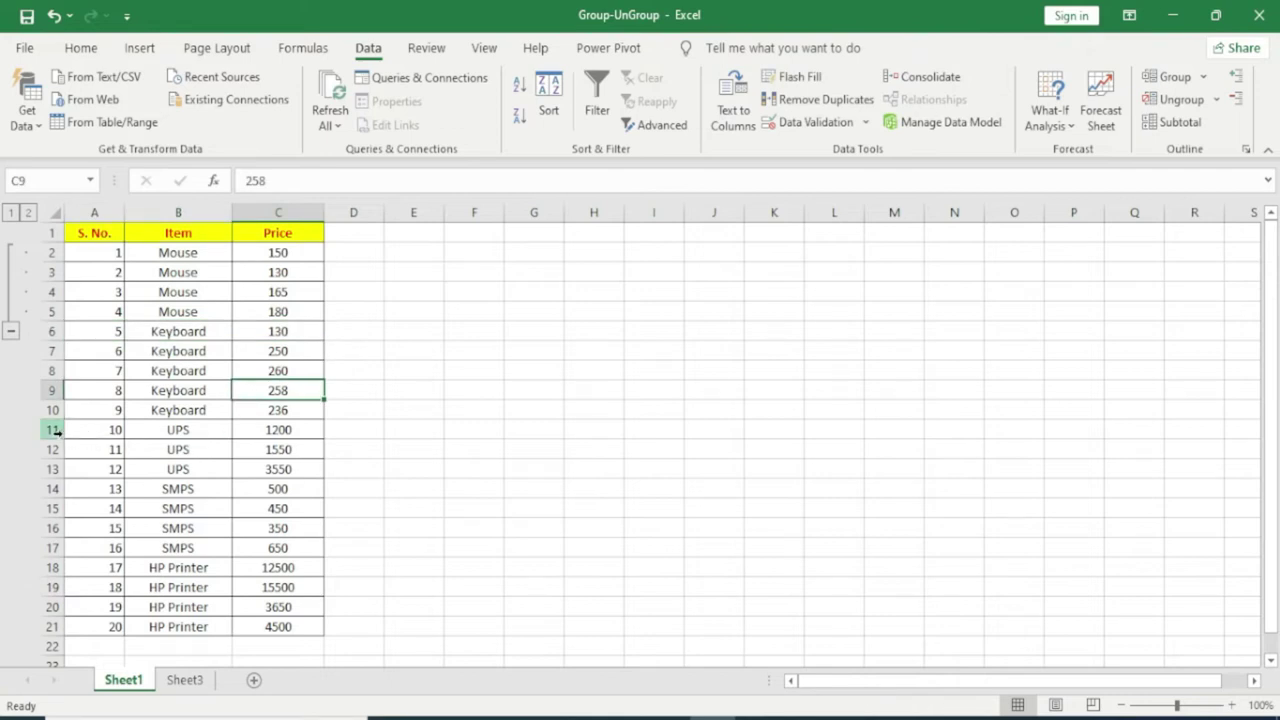
{"action": "mouse_move", "coordinate": [88, 430]}
{"action": "left_mouse_down"}
{"action": "mouse_move", "coordinate": [200, 466]}
{"action": "mouse_move", "coordinate": [285, 469]}
{"action": "left_mouse_up"}
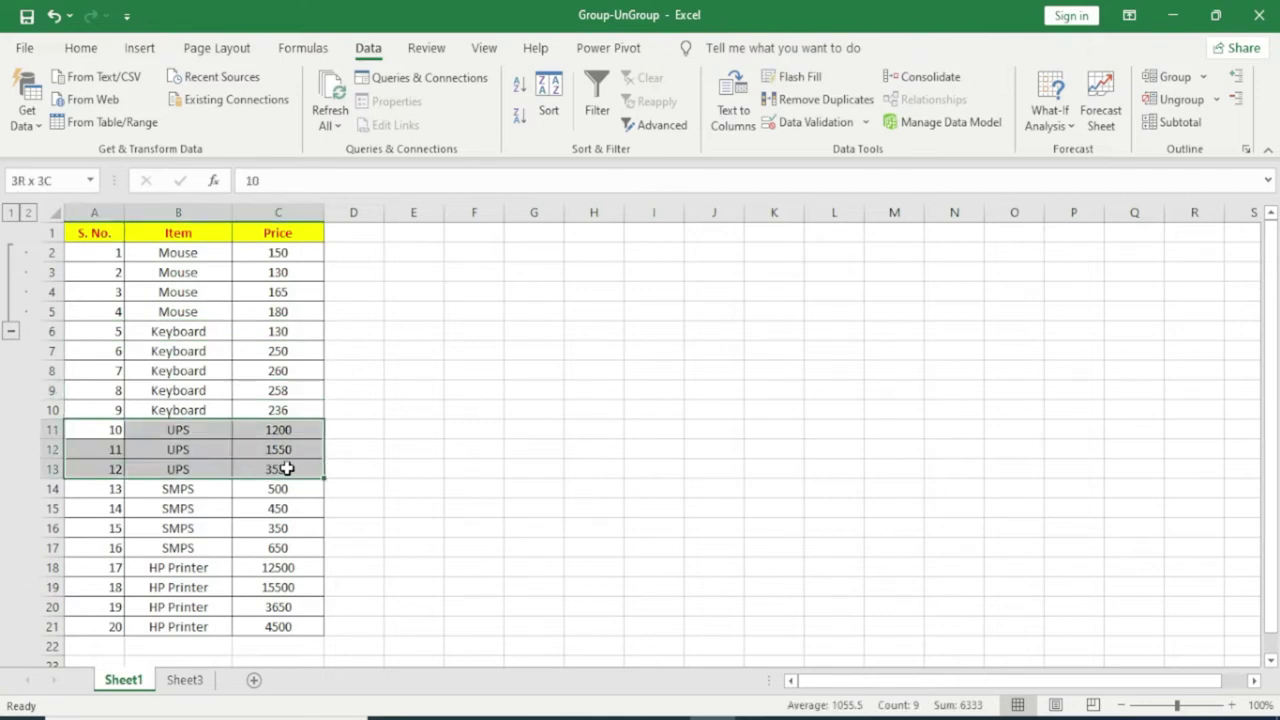
{"action": "left_click", "coordinate": [1170, 77]}
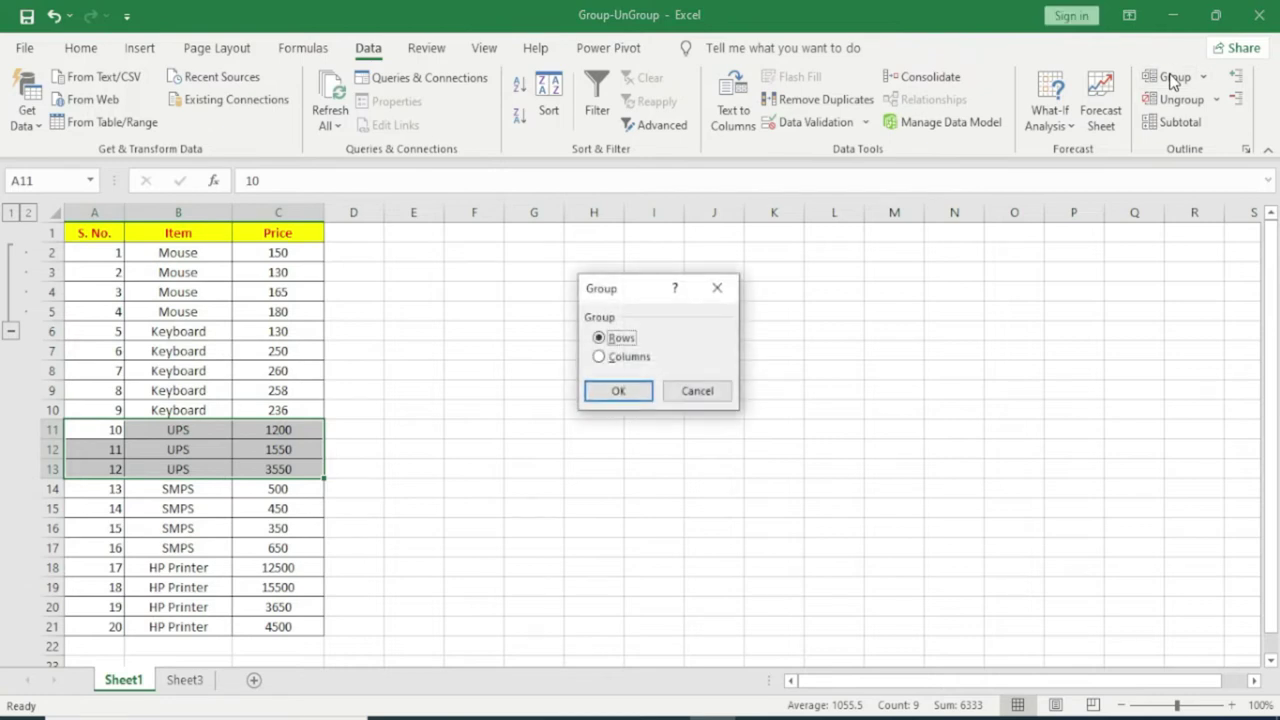
{"action": "left_click", "coordinate": [617, 392]}
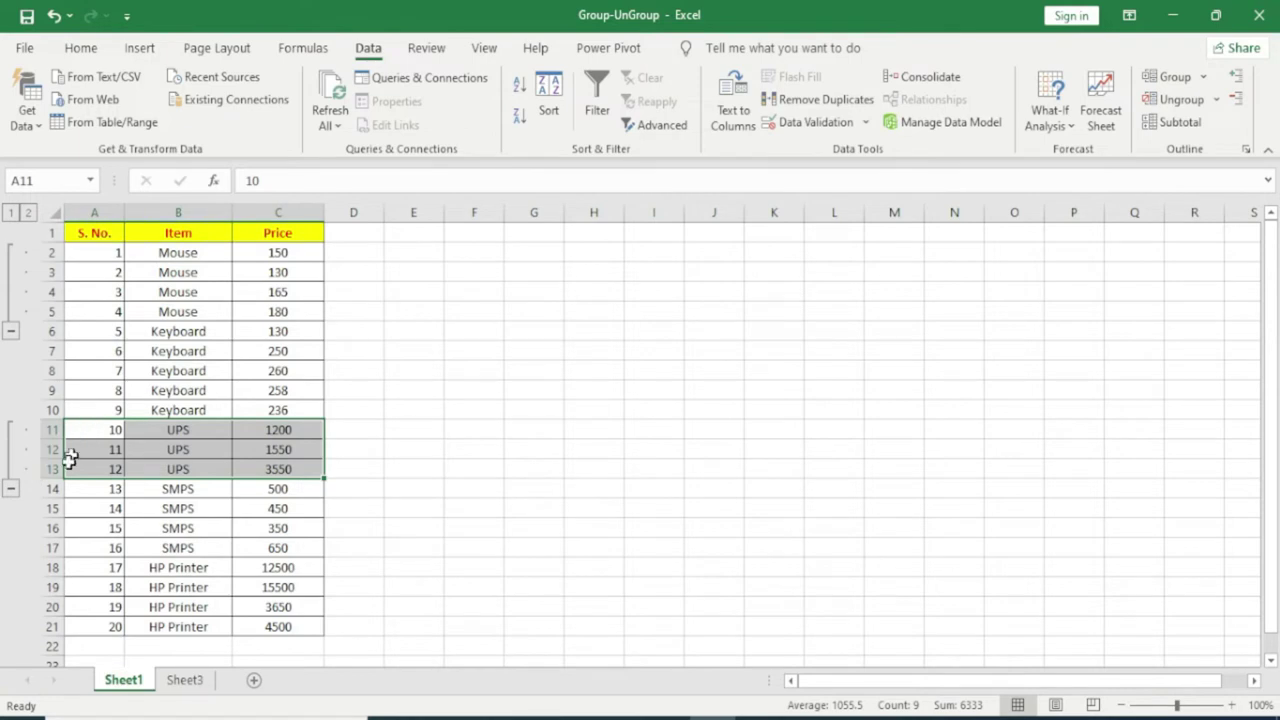
{"action": "left_click", "coordinate": [10, 488]}
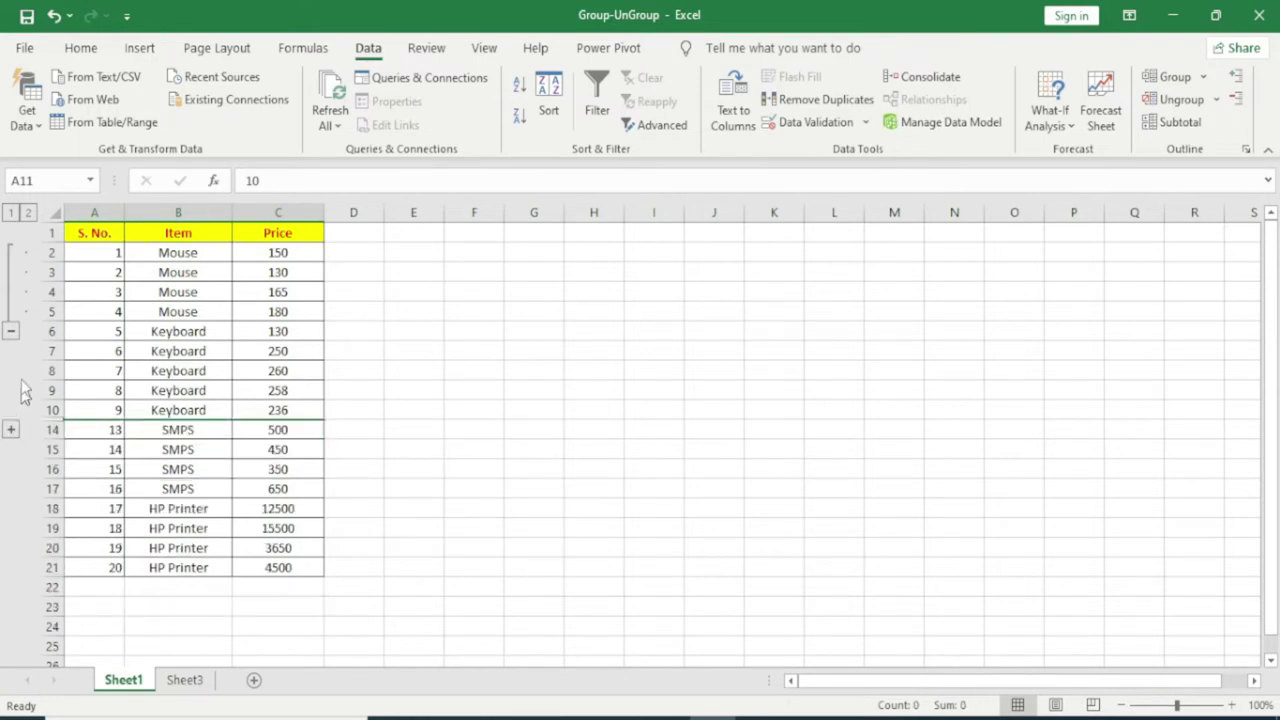
{"action": "left_click", "coordinate": [10, 331]}
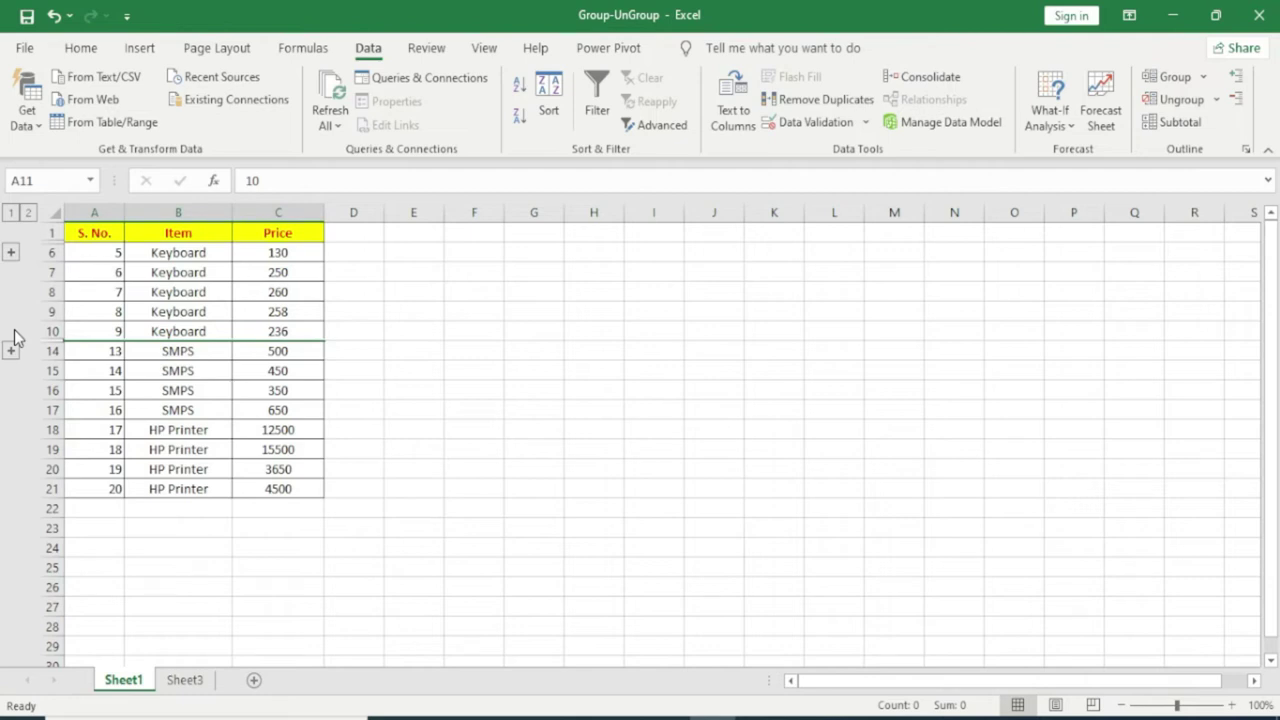
Expand both groups, select A1:C21 and use Ungroup > Clear Outline
{"action": "left_click", "coordinate": [11, 253]}
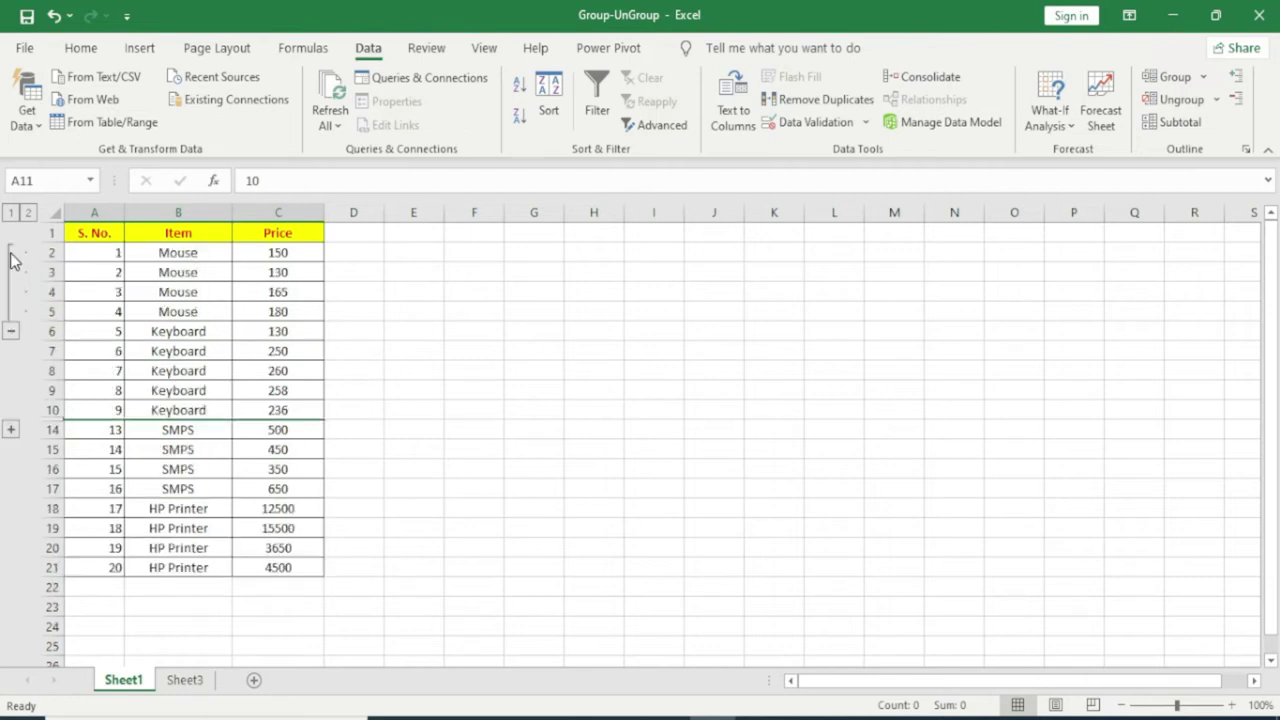
{"action": "left_click", "coordinate": [10, 429]}
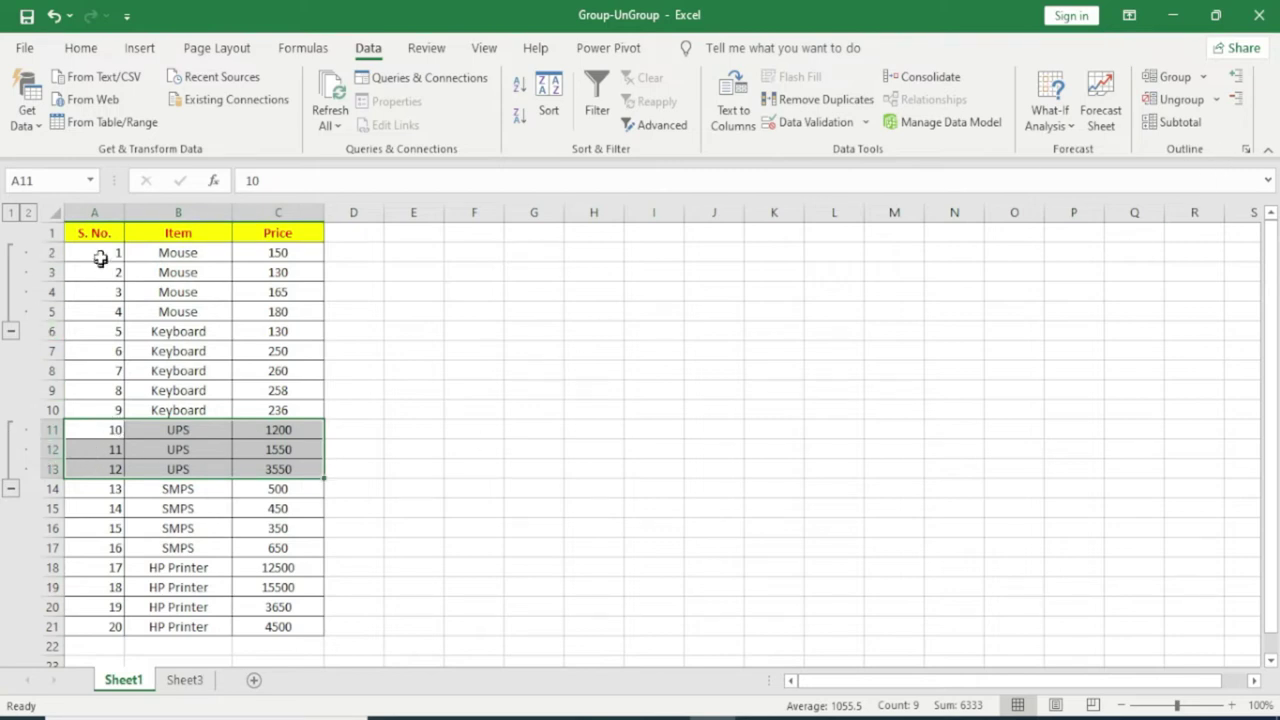
{"action": "left_click_drag", "start_coordinate": [94, 233], "coordinate": [278, 546]}
{"action": "left_click_drag", "start_coordinate": [275, 614], "coordinate": [276, 627]}
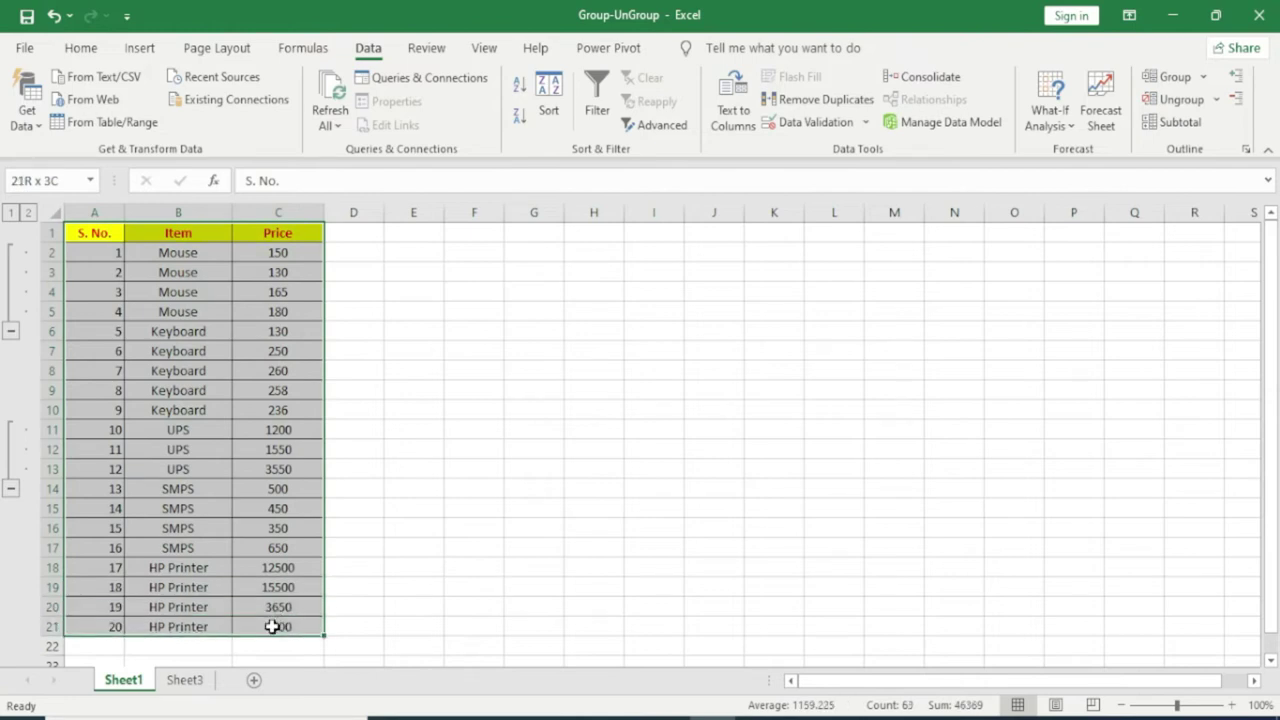
{"action": "left_click", "coordinate": [1219, 103]}
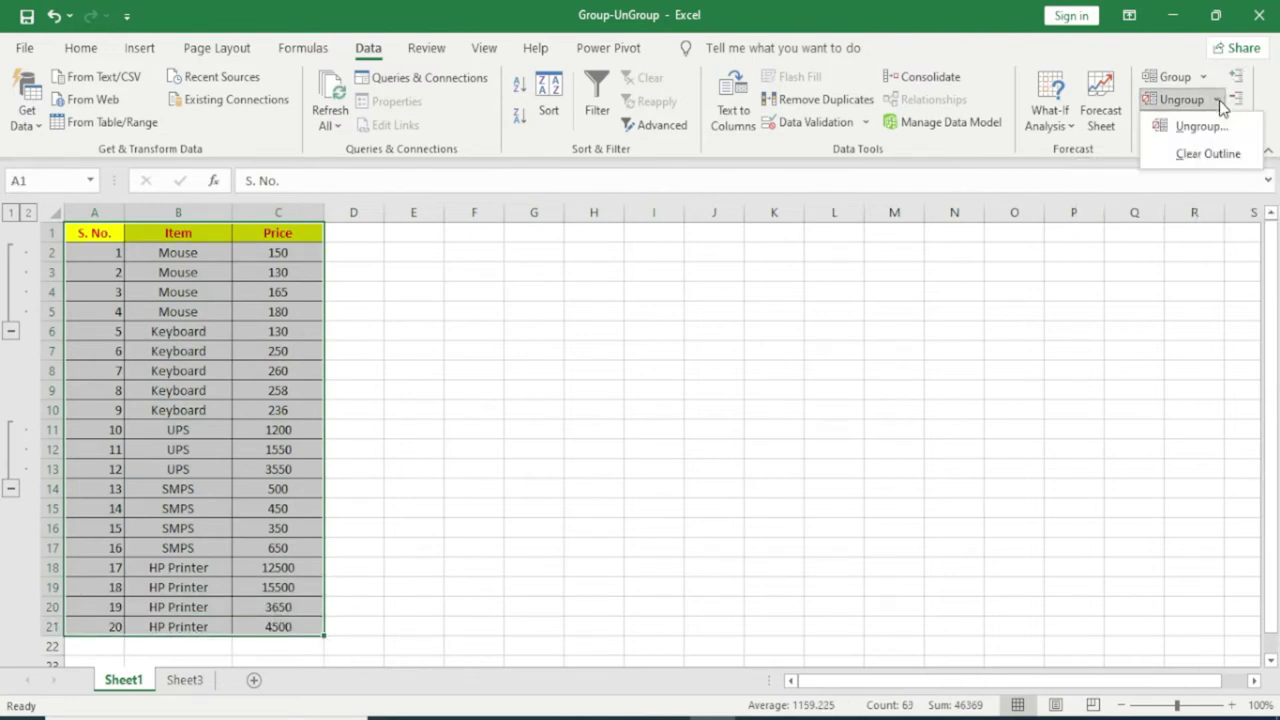
{"action": "left_click", "coordinate": [1207, 154]}
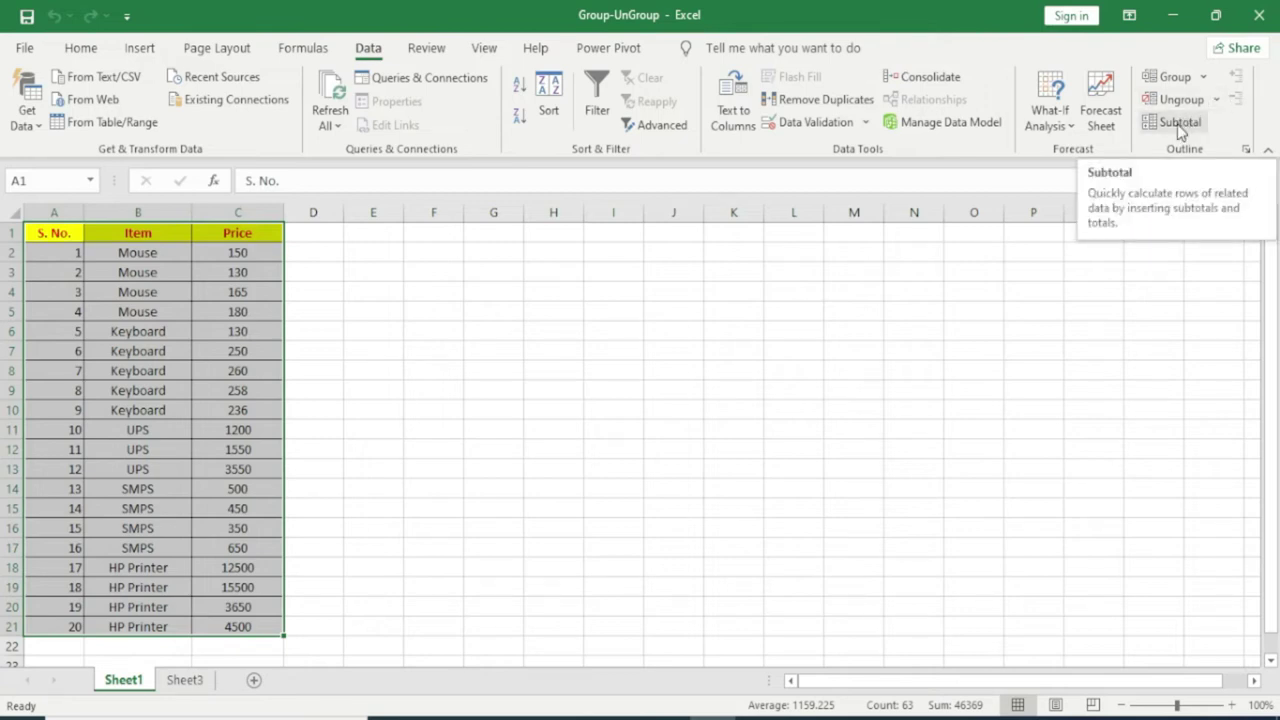
Select A1:C21 and set Subtotal to Sum the Price at each change in Item
{"action": "left_click", "coordinate": [608, 443]}
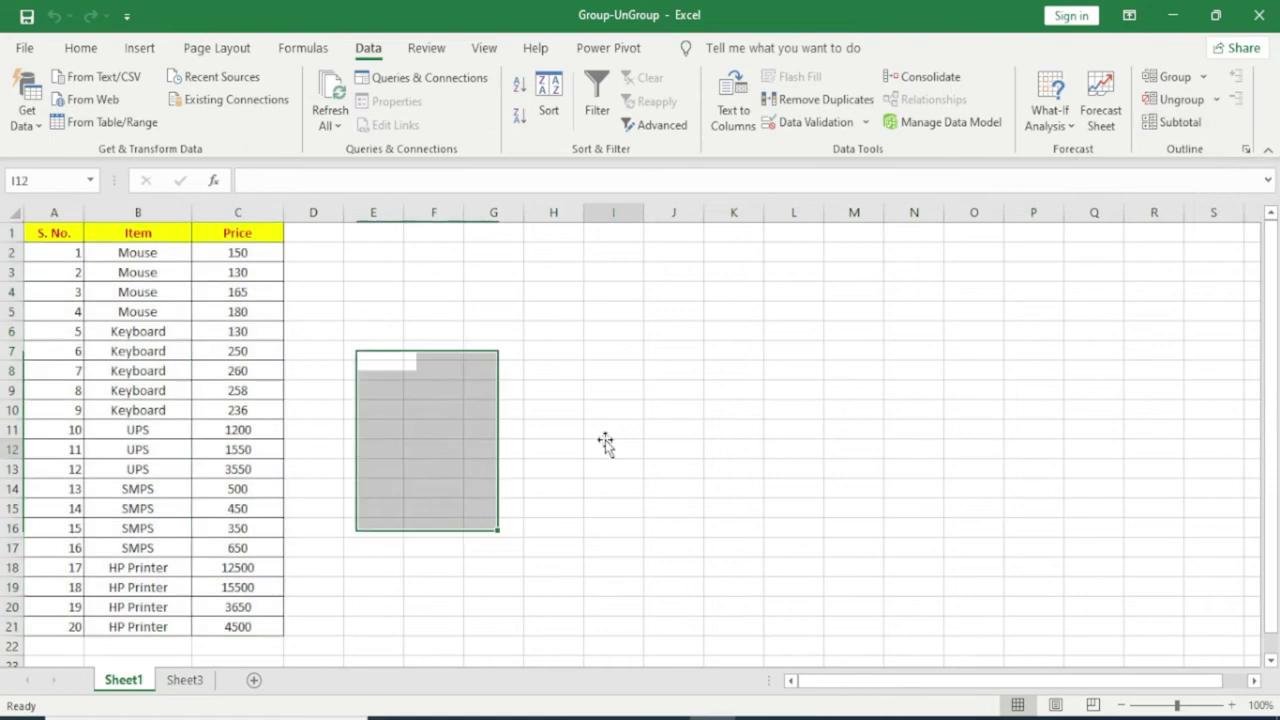
{"action": "left_click_drag", "start_coordinate": [46, 241], "coordinate": [241, 630]}
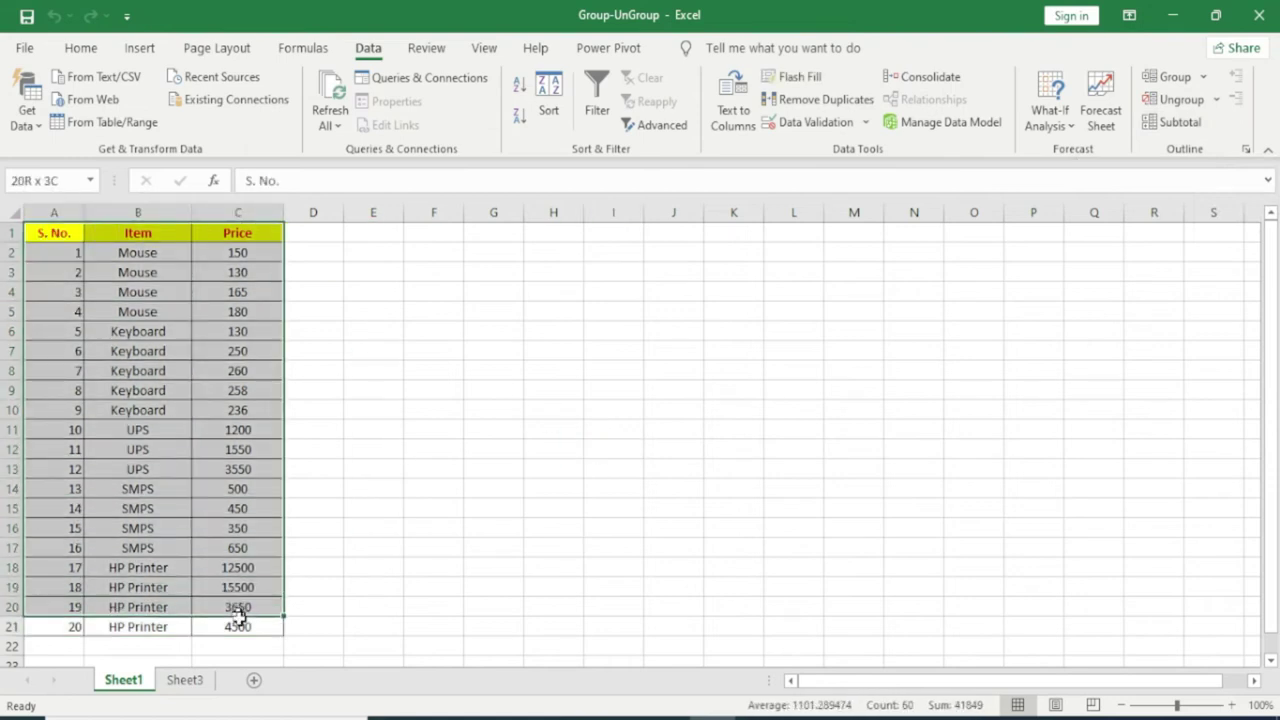
{"action": "left_click", "coordinate": [1184, 128]}
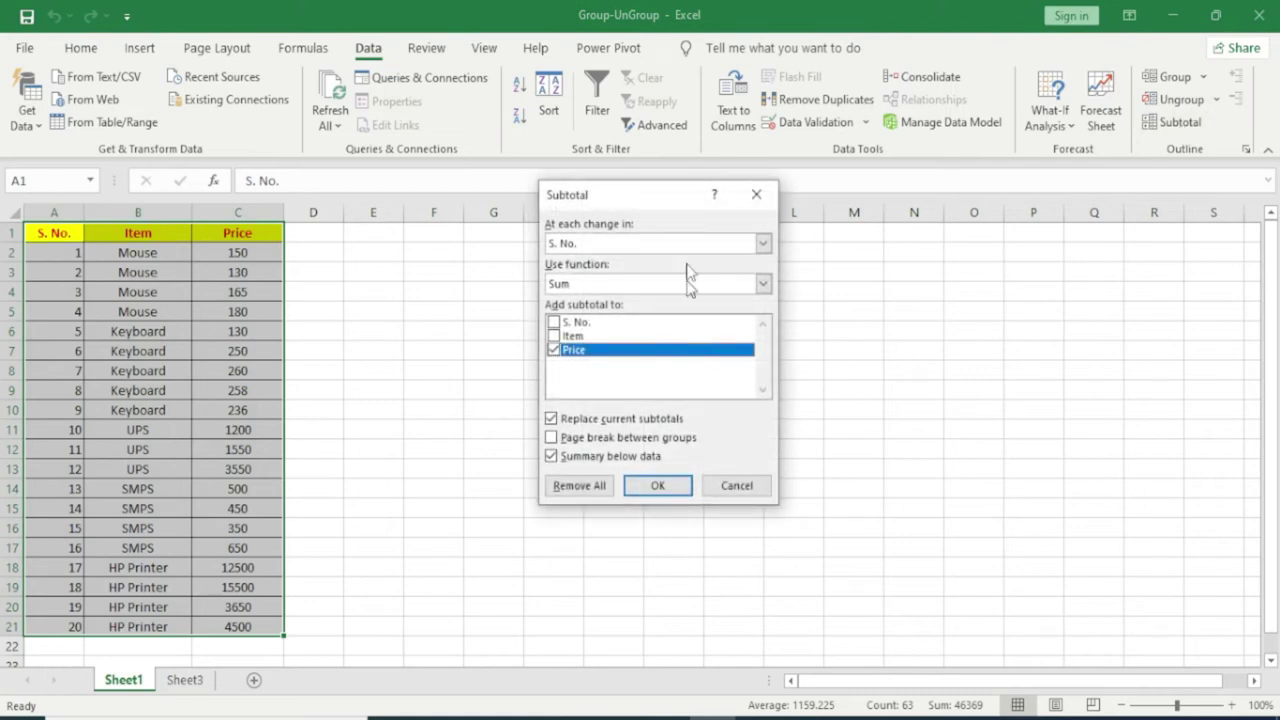
{"action": "left_click_drag", "start_coordinate": [611, 196], "coordinate": [599, 260]}
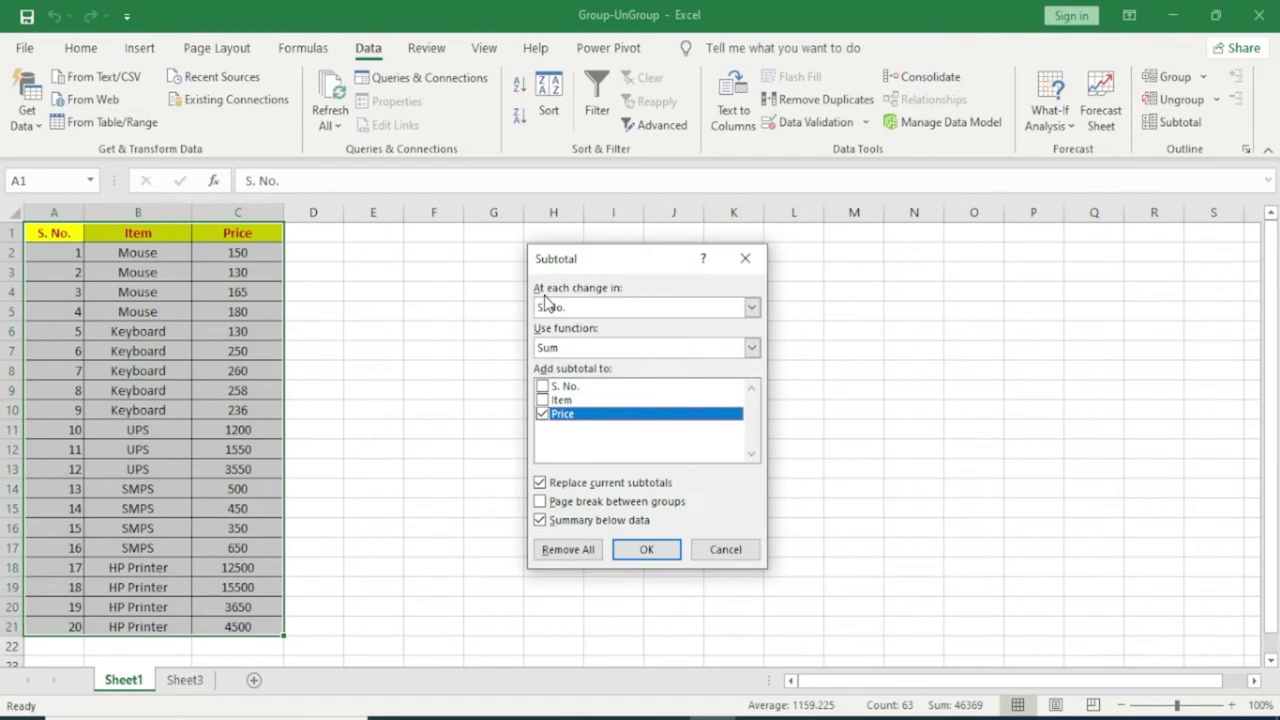
{"action": "left_click", "coordinate": [613, 312]}
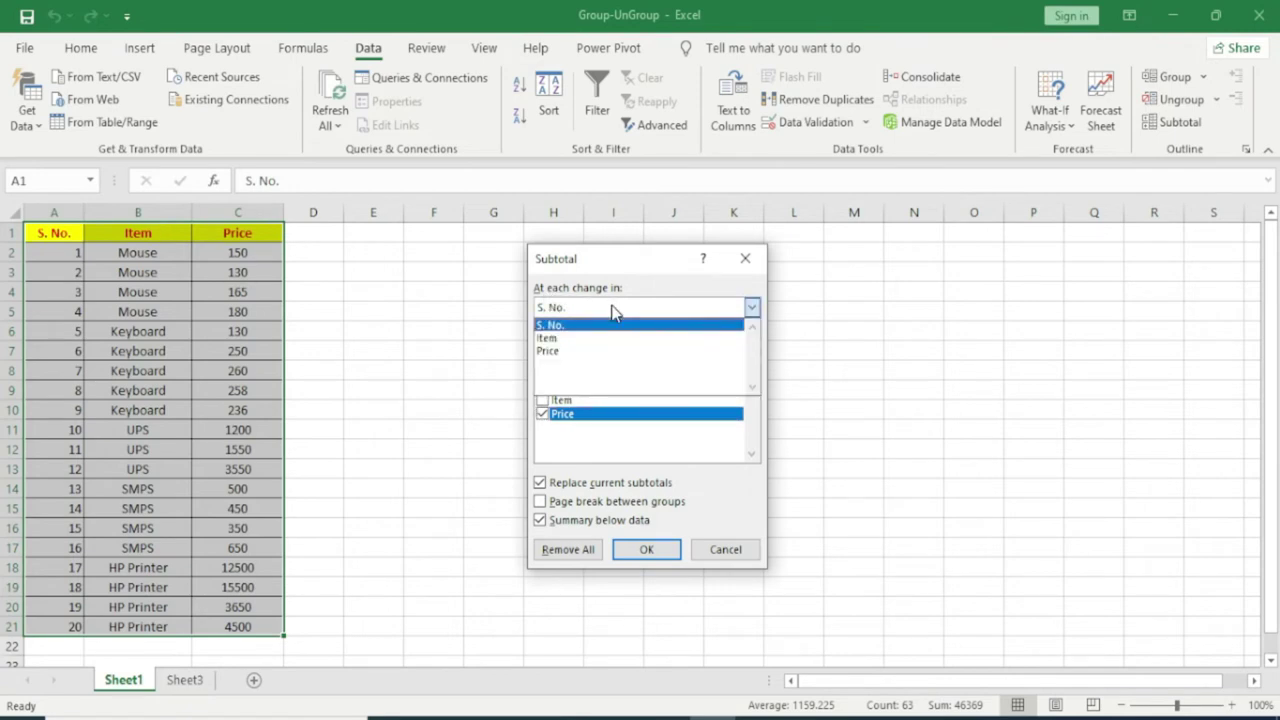
{"action": "left_click", "coordinate": [567, 341]}
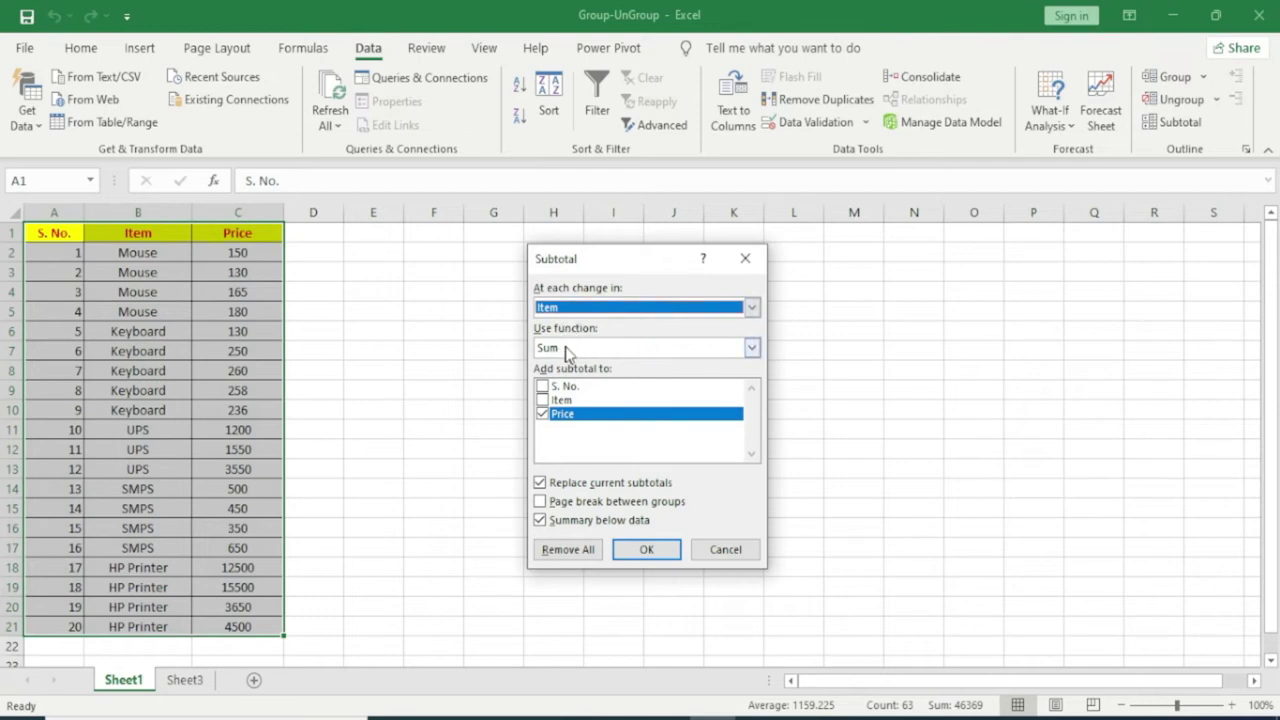
{"action": "left_click", "coordinate": [571, 350]}
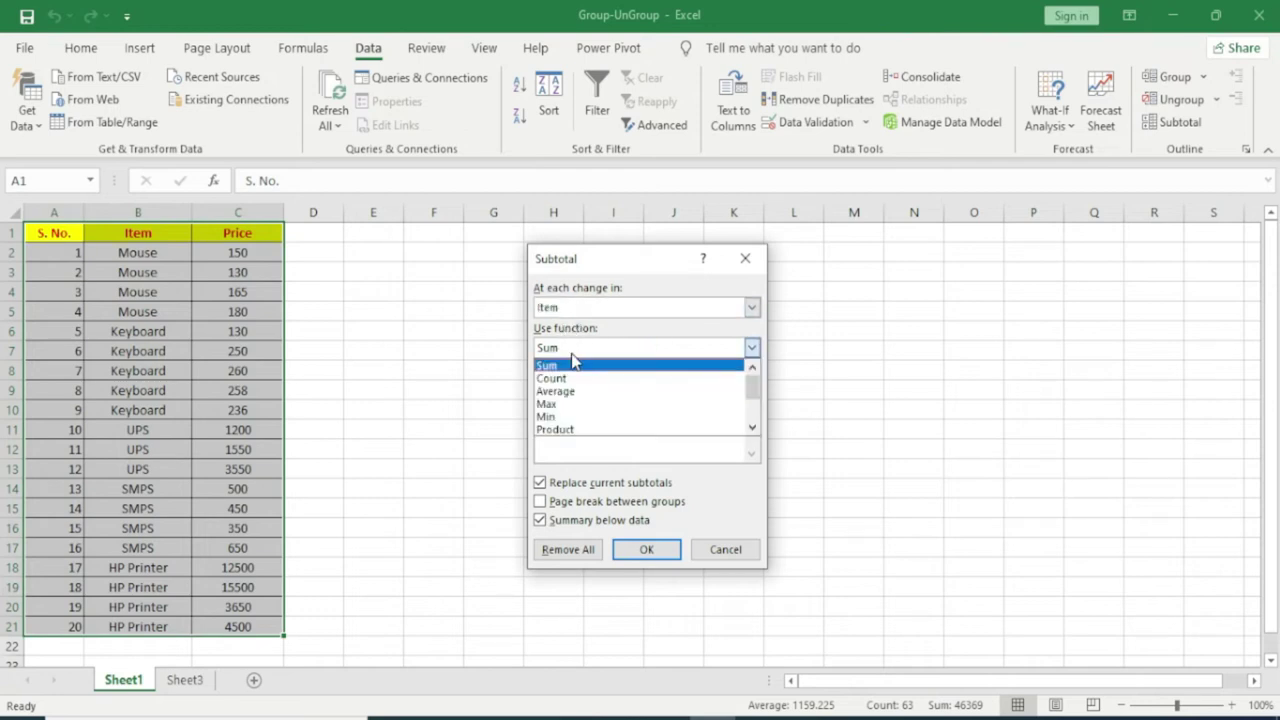
{"action": "left_click", "coordinate": [572, 356]}
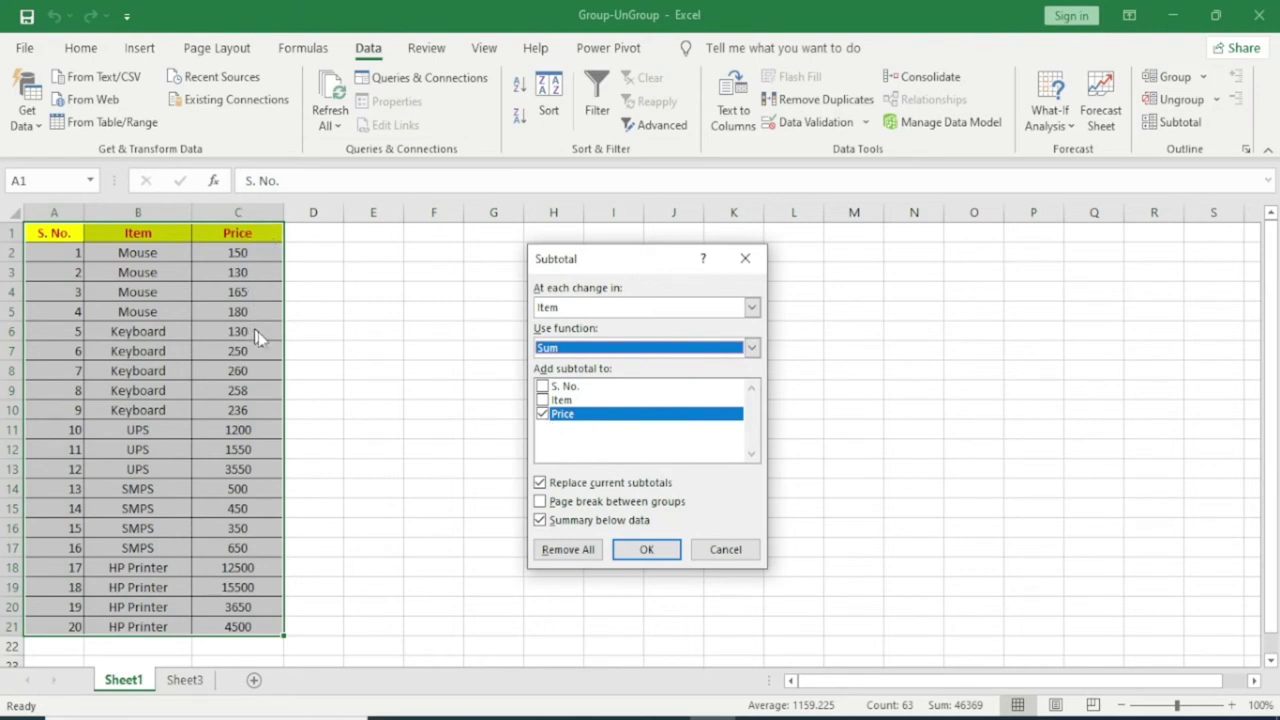
{"action": "left_click", "coordinate": [647, 550]}
Apply the subtotals and inspect the Mouse prices and the Mouse Total formula in C6
{"action": "left_click", "coordinate": [325, 336]}
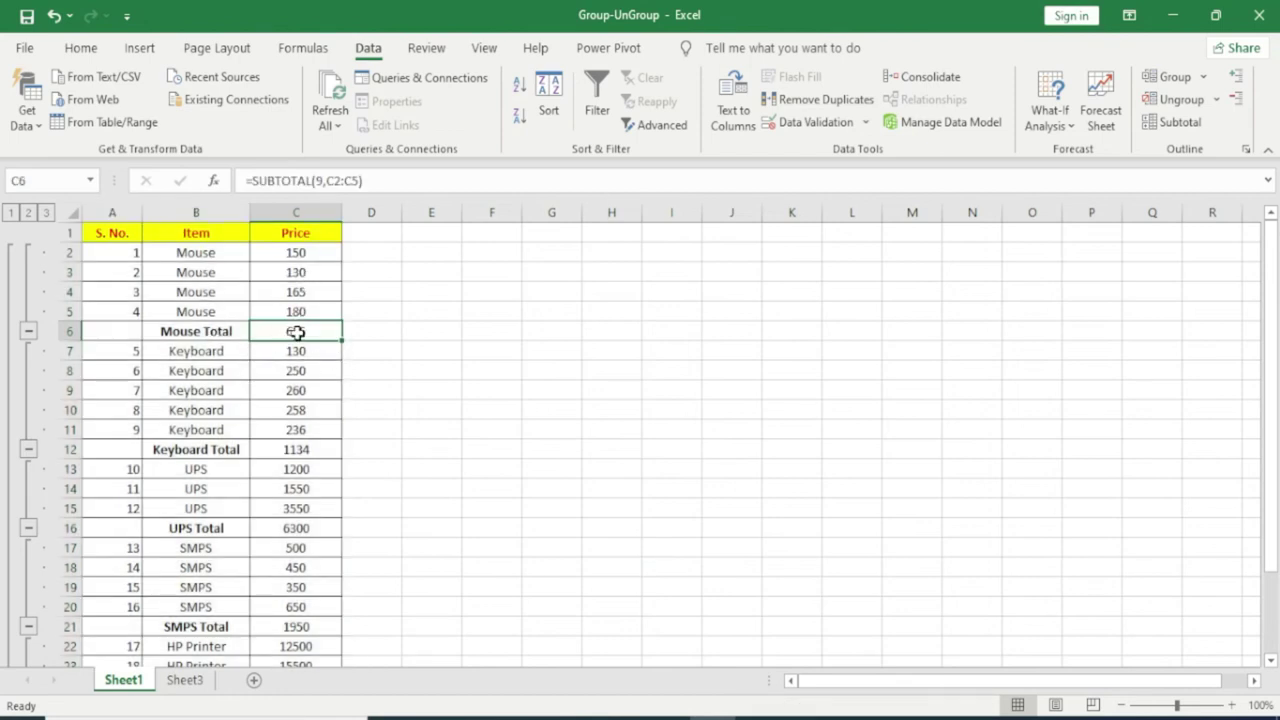
{"action": "left_click", "coordinate": [308, 252]}
{"action": "left_click", "coordinate": [300, 290]}
{"action": "left_click", "coordinate": [321, 309]}
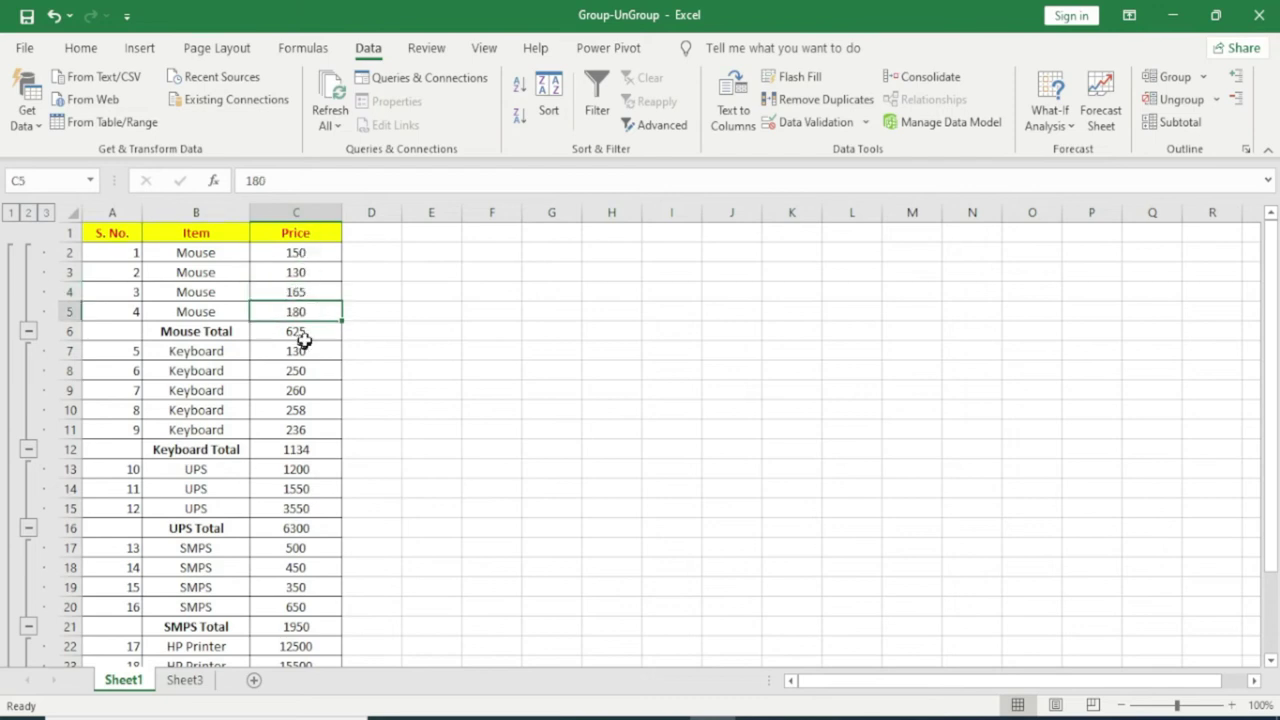
{"action": "left_click", "coordinate": [302, 334]}
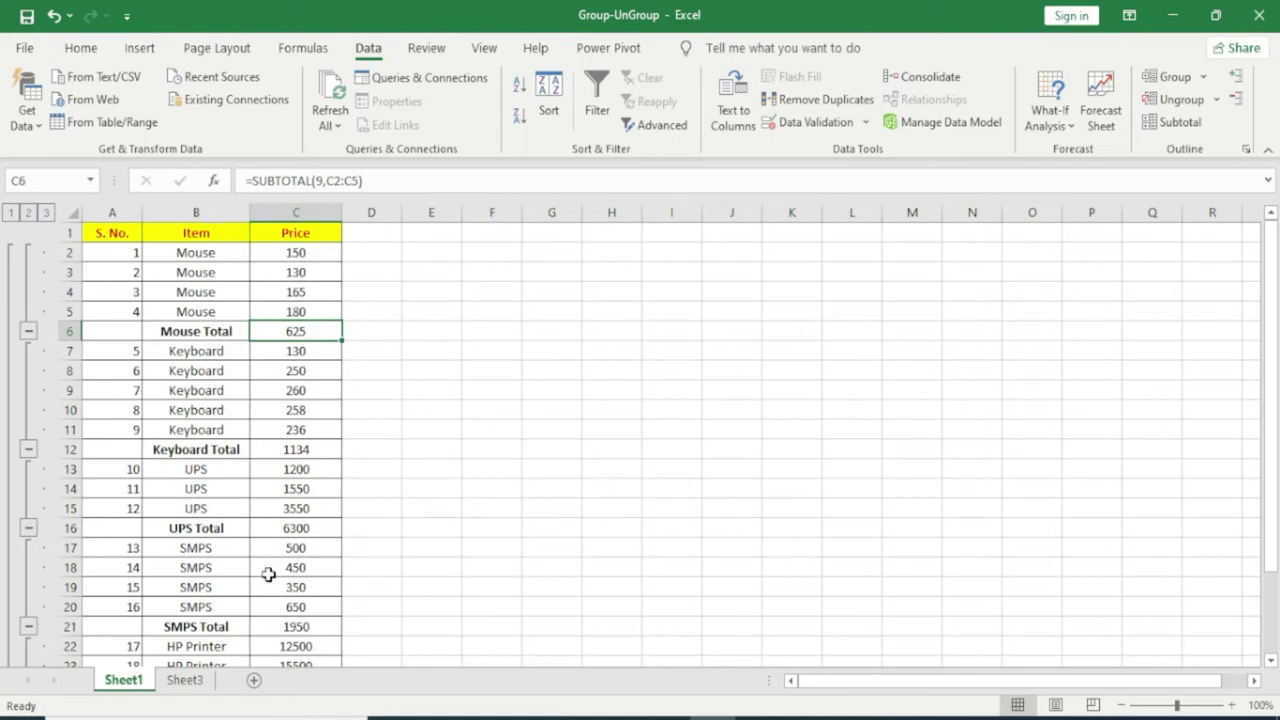
Check the Grand Total formula =SUBTOTAL(9,C2:C25) giving 46159 in C27
{"action": "scroll", "coordinate": [290, 505], "scroll_direction": "down", "scroll_amount": 3}
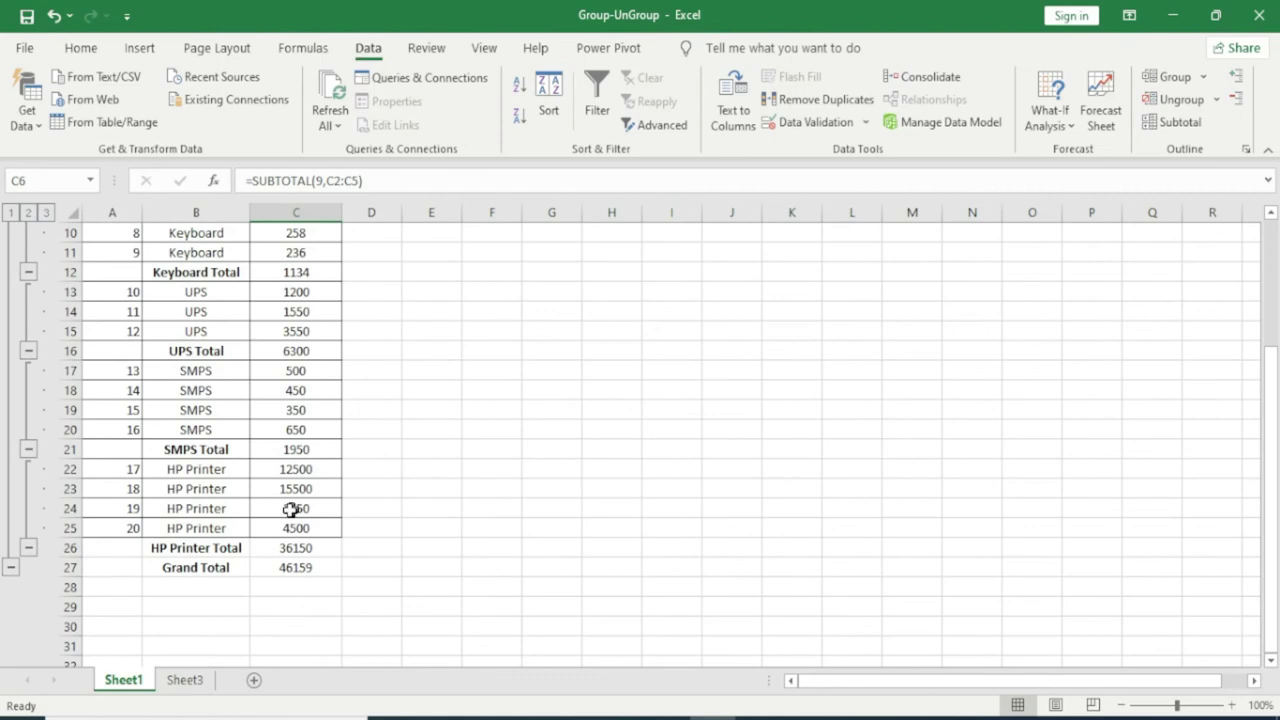
{"action": "left_click", "coordinate": [307, 568]}
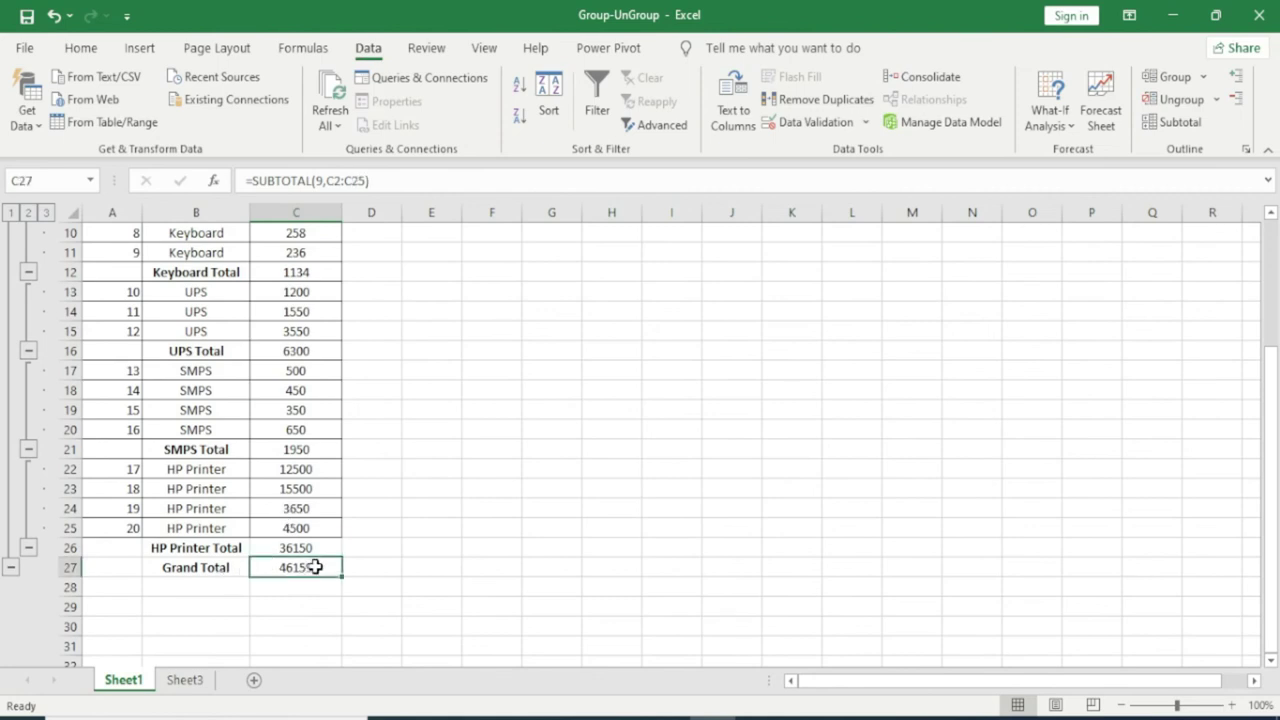
{"action": "scroll", "coordinate": [314, 567], "scroll_direction": "up", "scroll_amount": 3}
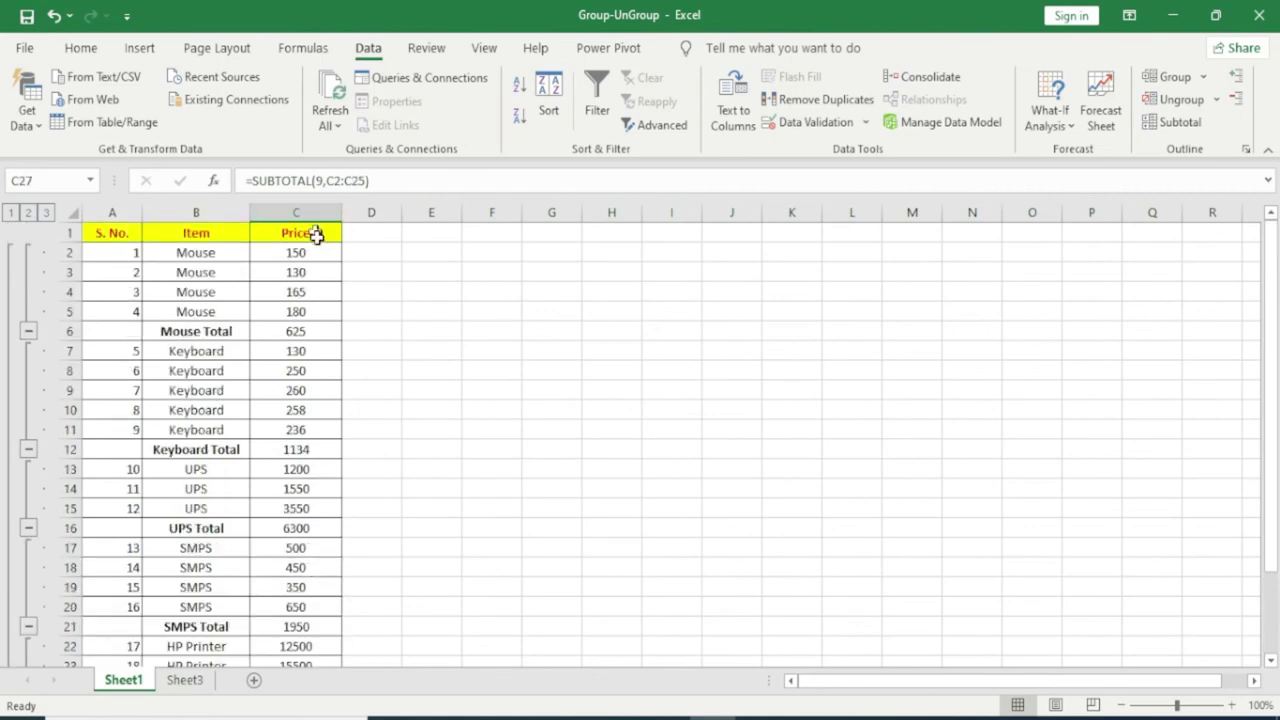
{"action": "scroll", "coordinate": [291, 528], "scroll_direction": "down", "scroll_amount": 2}
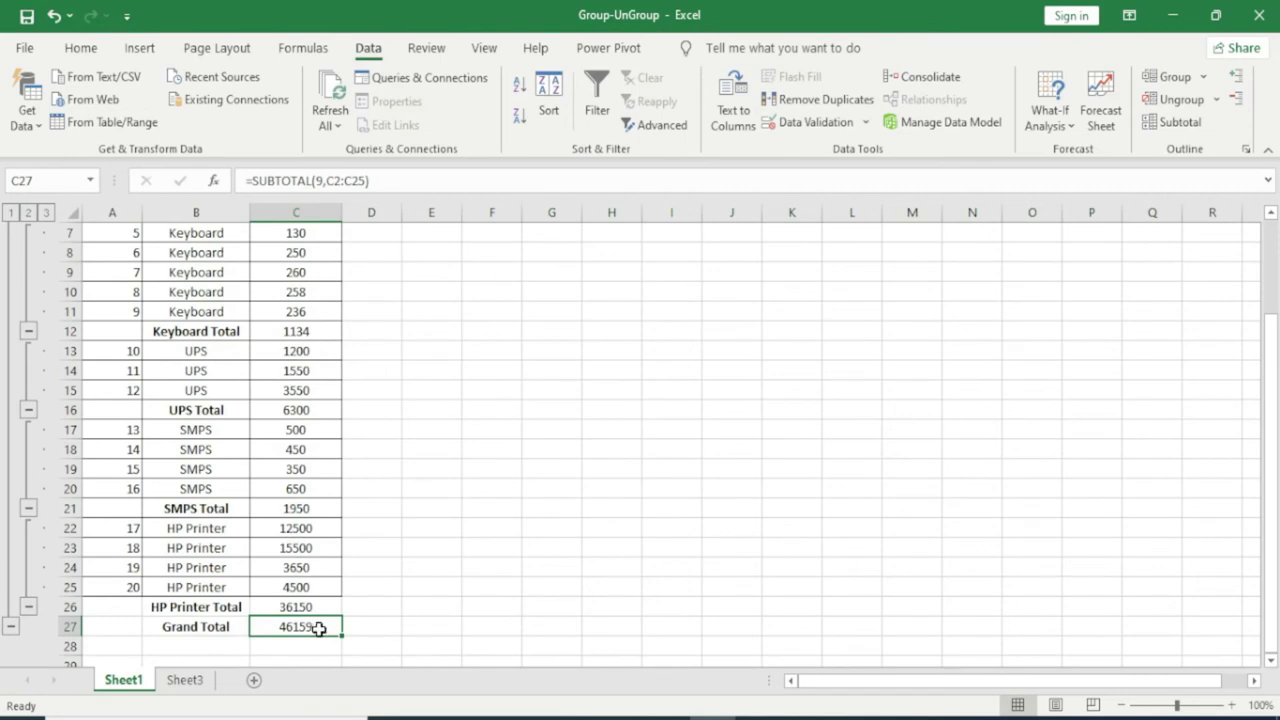
{"action": "scroll", "coordinate": [43, 345], "scroll_direction": "up", "scroll_amount": 2}
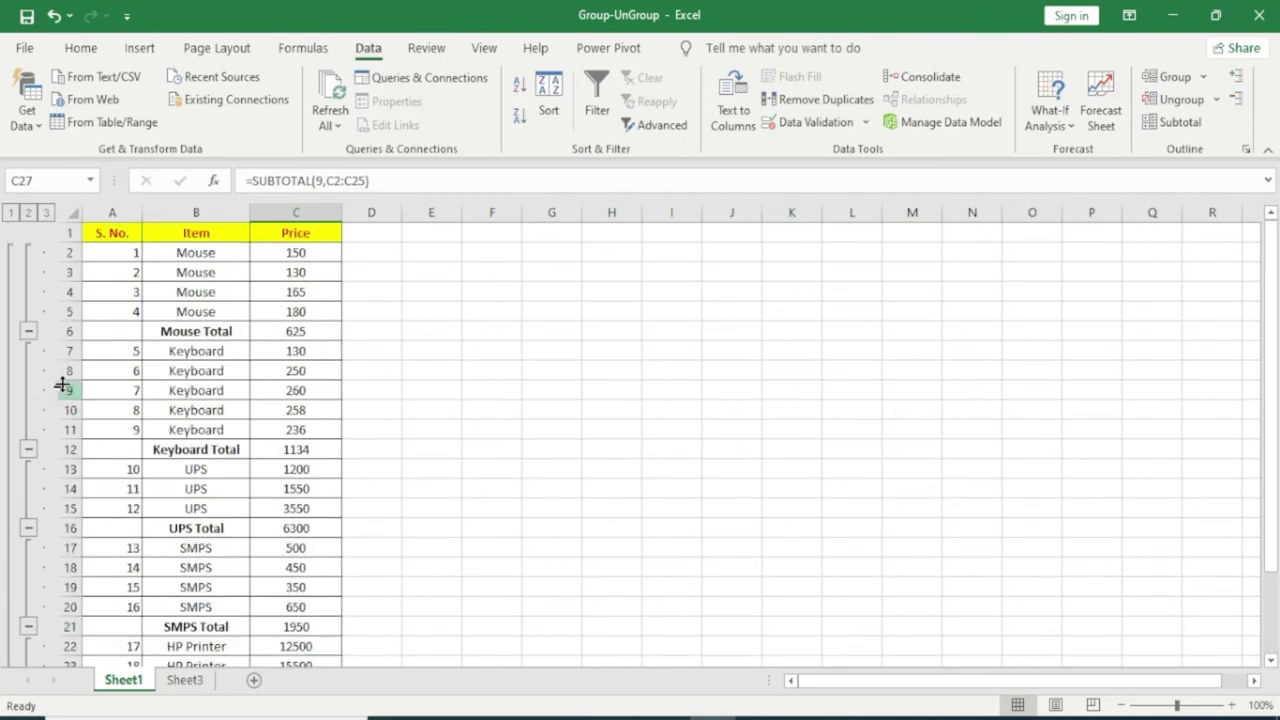
Collapse the Mouse, Keyboard, UPS, SMPS and HP Printer detail rows under their totals
{"action": "left_click", "coordinate": [28, 331]}
{"action": "left_click", "coordinate": [29, 368]}
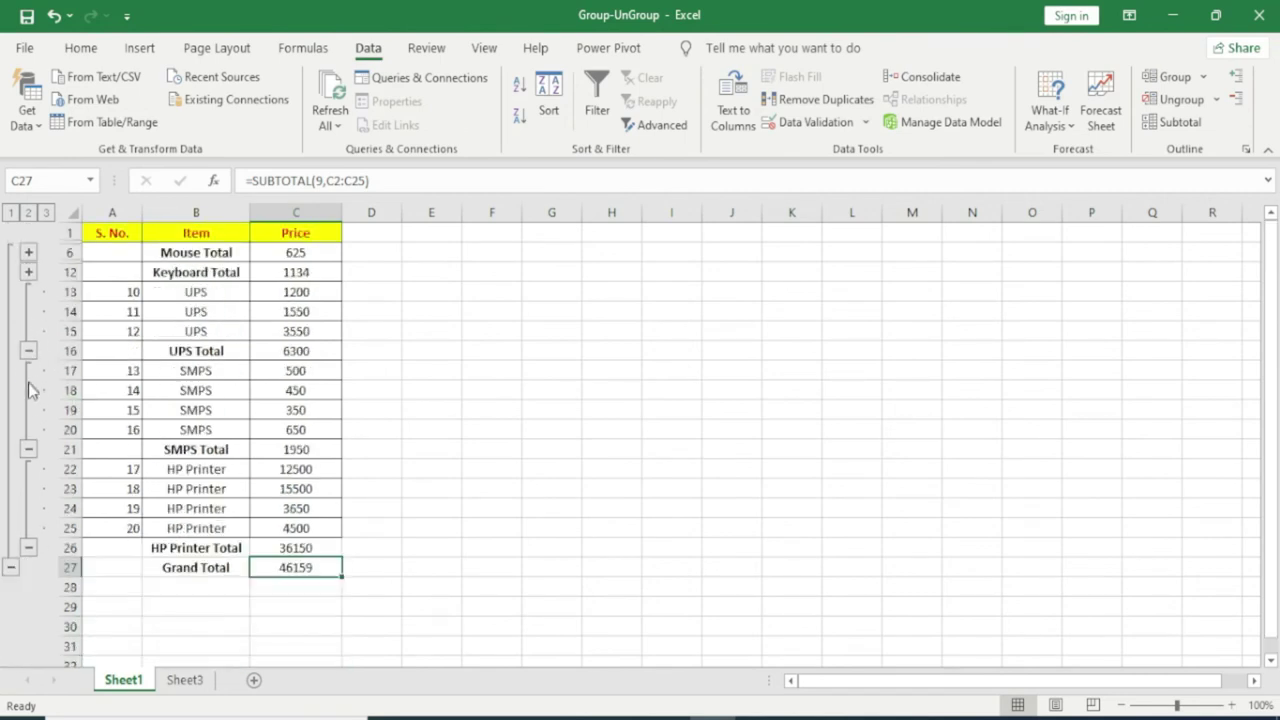
{"action": "left_click", "coordinate": [29, 352]}
{"action": "left_click", "coordinate": [28, 390]}
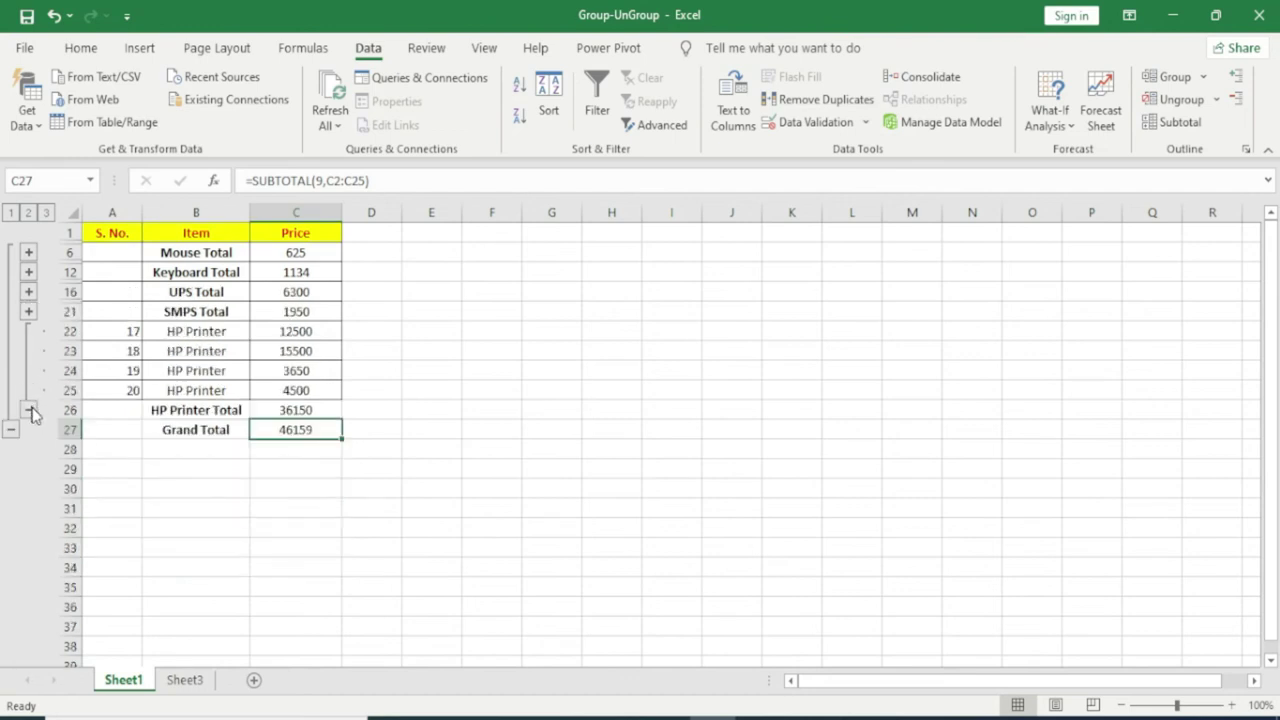
{"action": "left_click", "coordinate": [28, 409]}
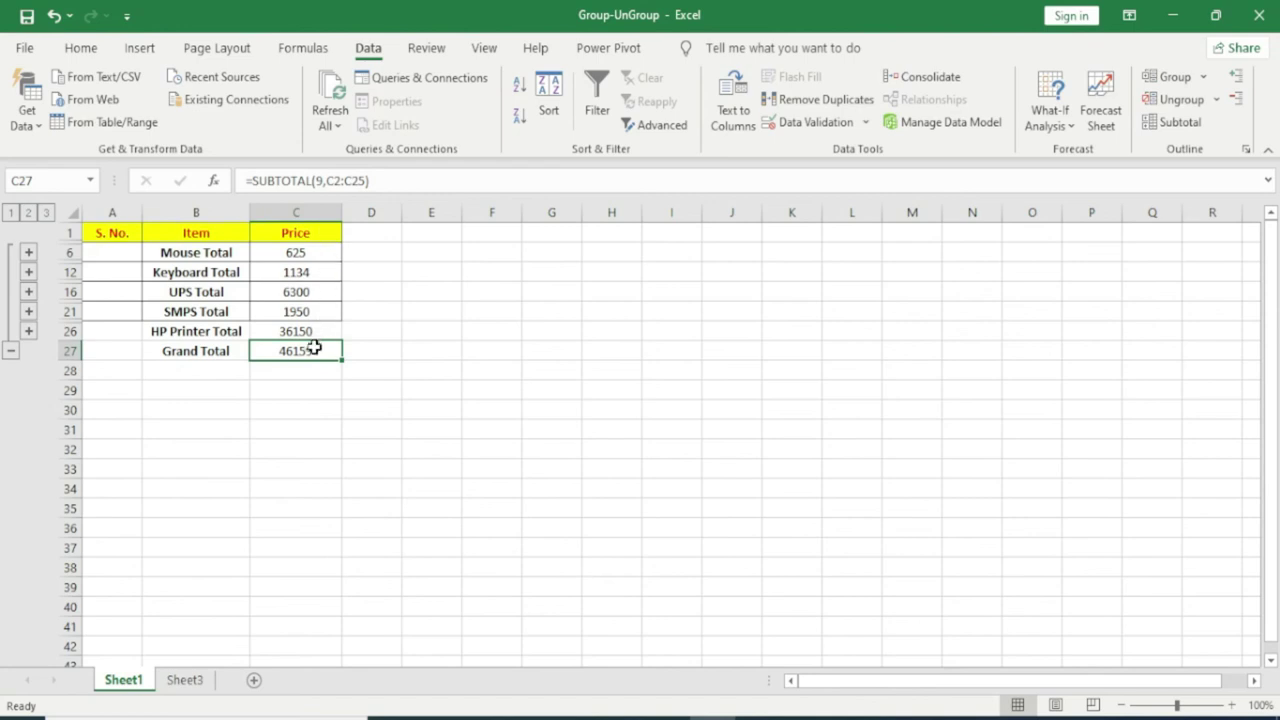
Inspect the SUBTOTAL formulas of the Mouse, Keyboard, UPS, SMPS and Grand Total rows
{"action": "left_click", "coordinate": [292, 253]}
{"action": "left_click", "coordinate": [312, 268]}
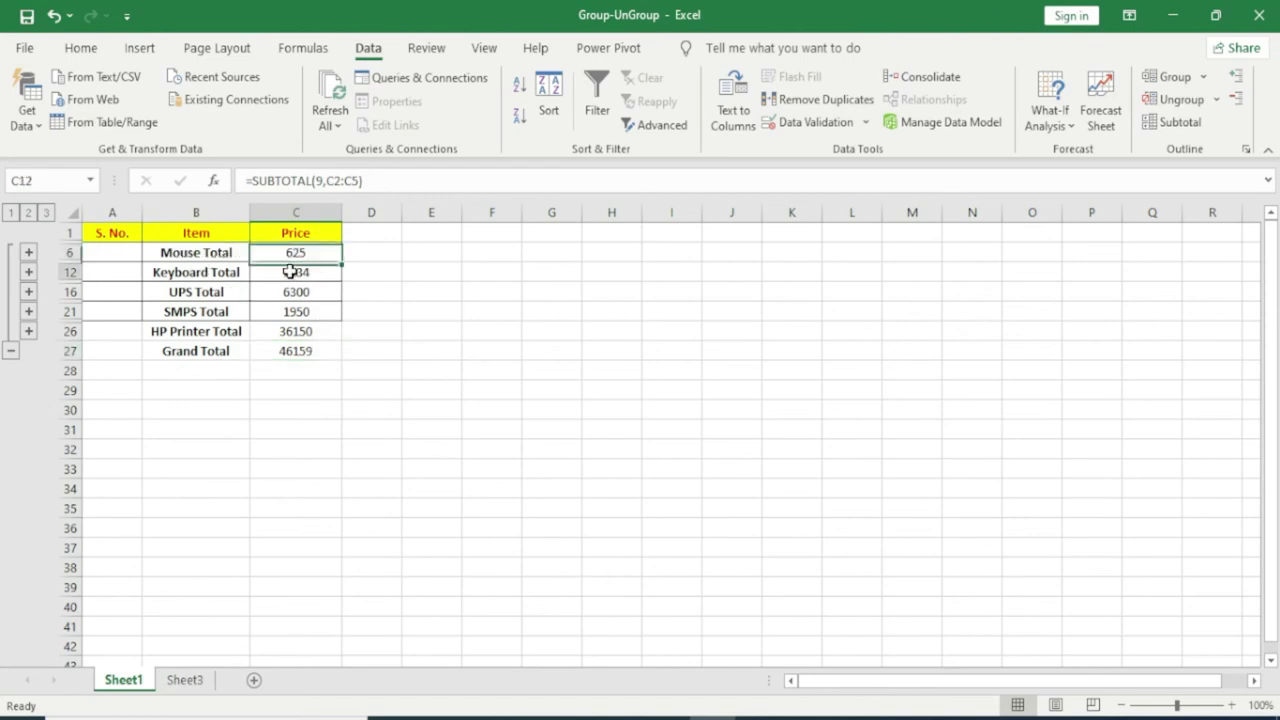
{"action": "left_click", "coordinate": [326, 290]}
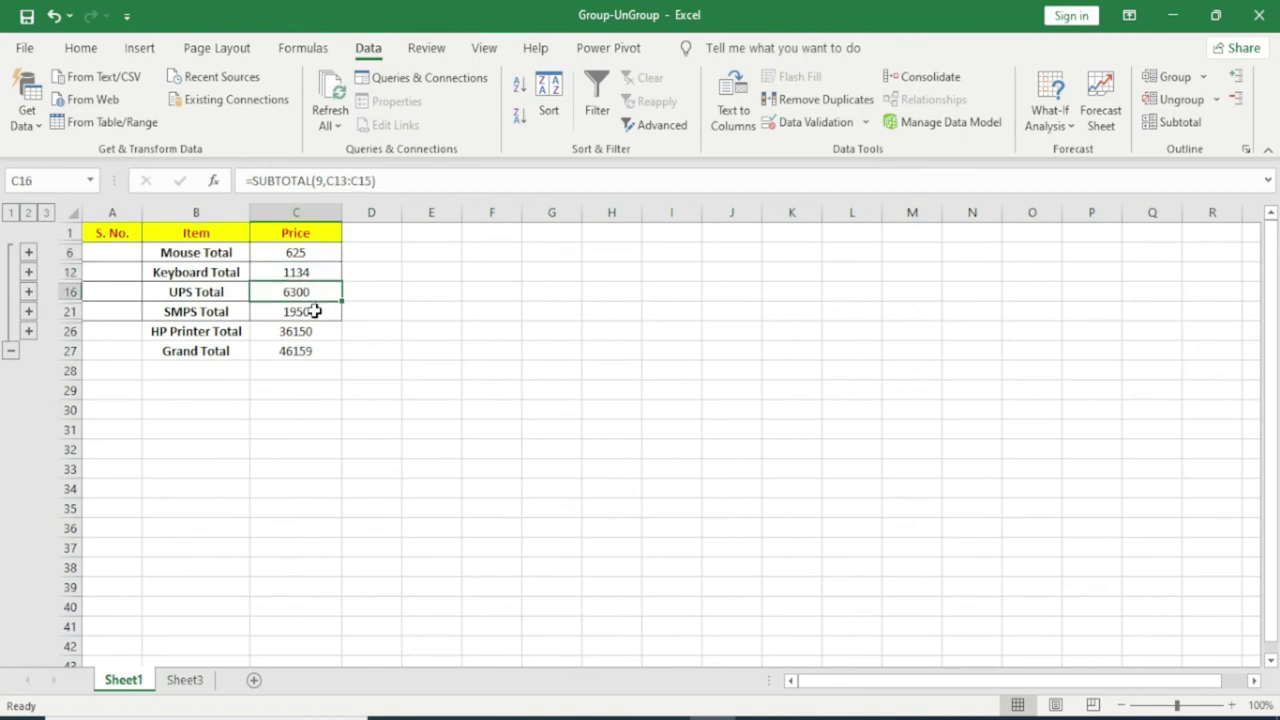
{"action": "left_click", "coordinate": [320, 312]}
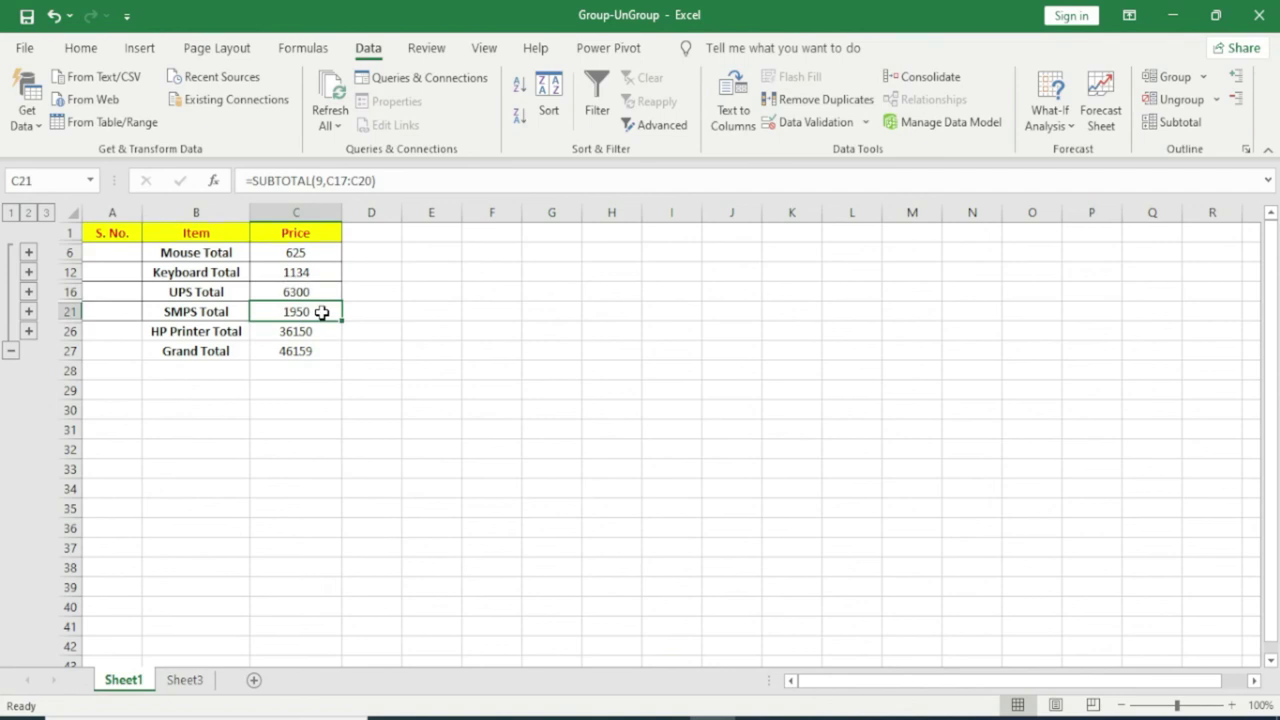
{"action": "left_click", "coordinate": [314, 351]}
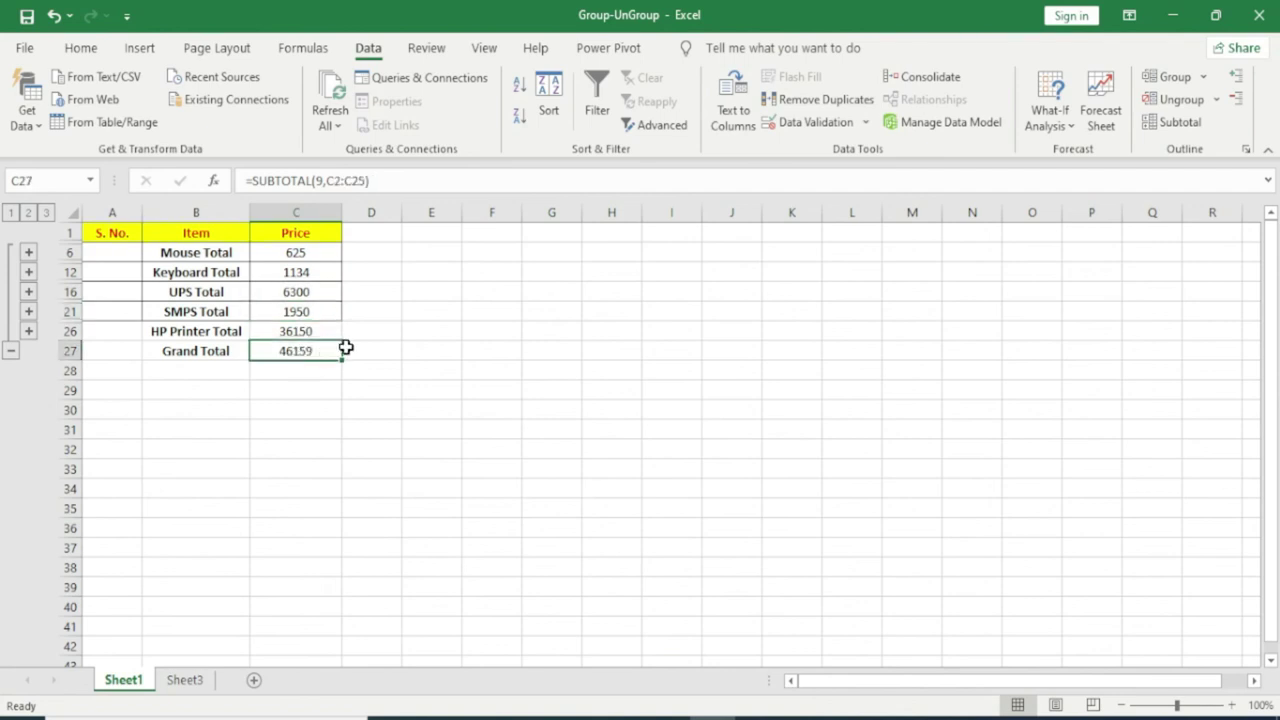
Expand all item rows with Show Detail, then collapse to outline level 1, showing only the Grand Total 46159
{"action": "left_click", "coordinate": [1237, 80]}
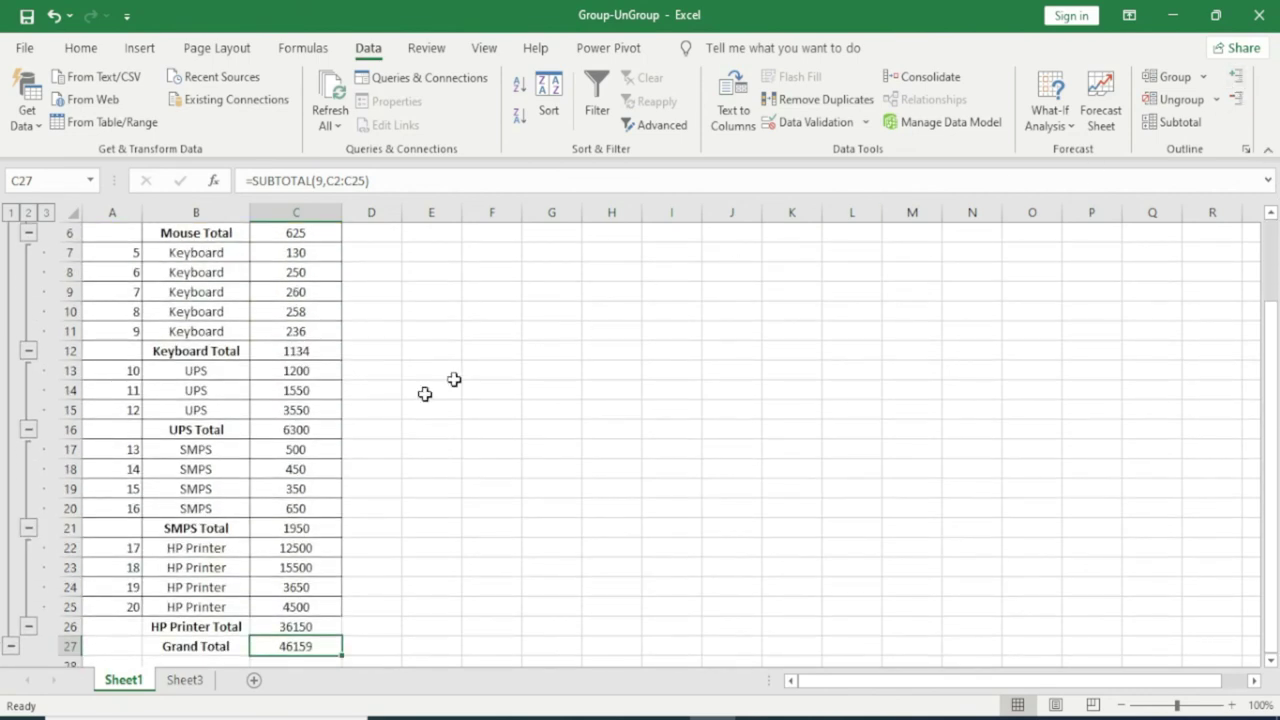
{"action": "scroll", "coordinate": [330, 457], "scroll_direction": "down", "scroll_amount": 2}
{"action": "scroll", "coordinate": [312, 457], "scroll_direction": "up", "scroll_amount": 3}
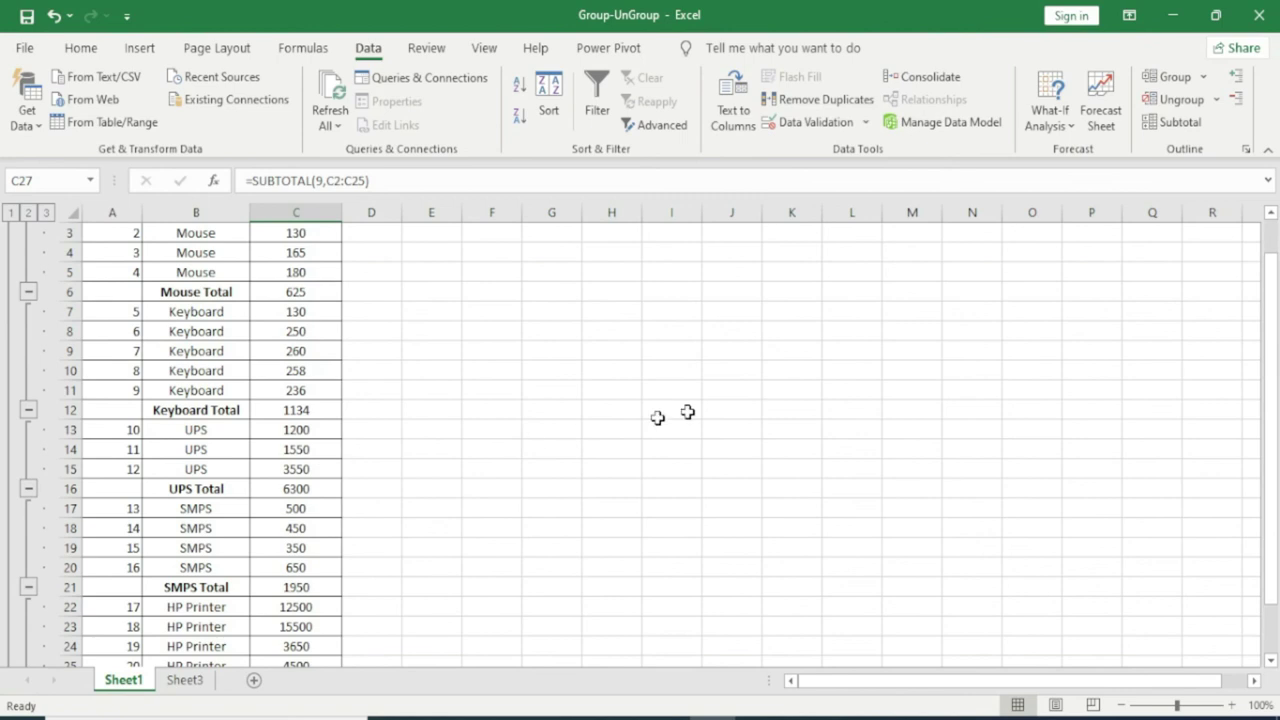
{"action": "left_click", "coordinate": [1236, 99]}
{"action": "scroll", "coordinate": [458, 454], "scroll_direction": "up", "scroll_amount": 1}
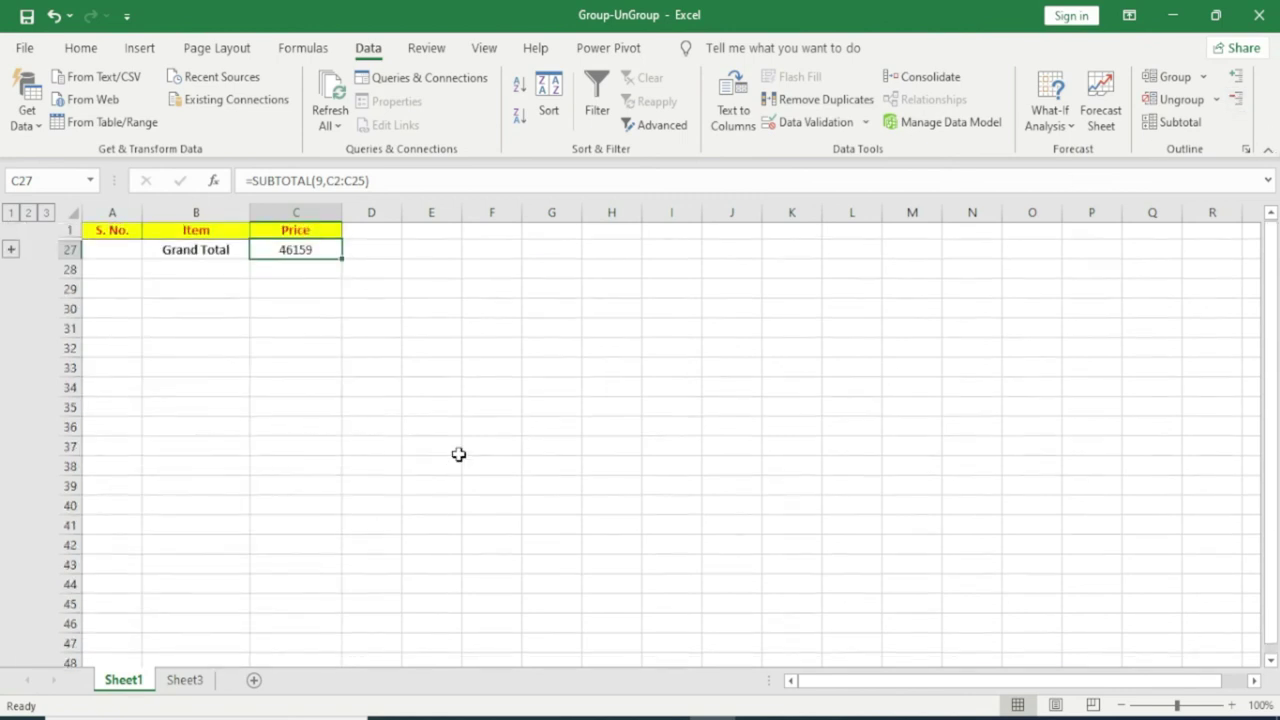